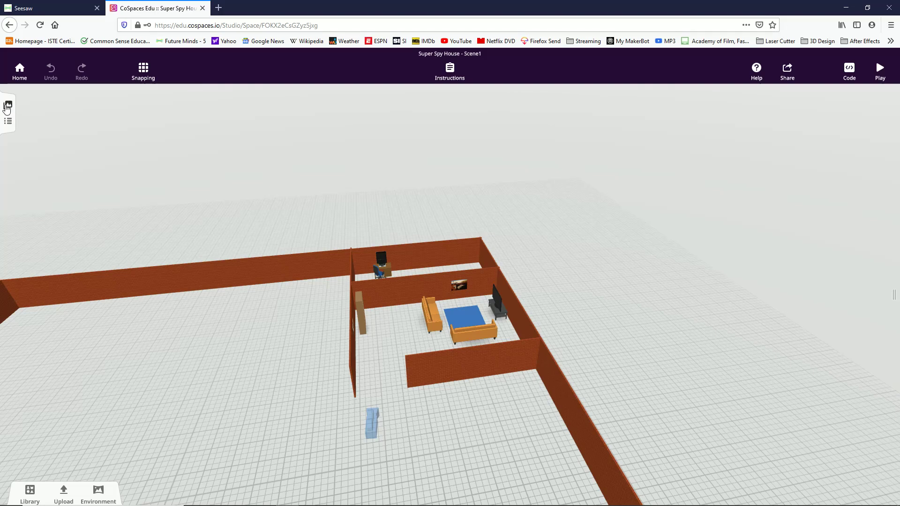
# Show the Super Spy House project's scene list, which holds only Scene1
pyautogui.click(8, 106)
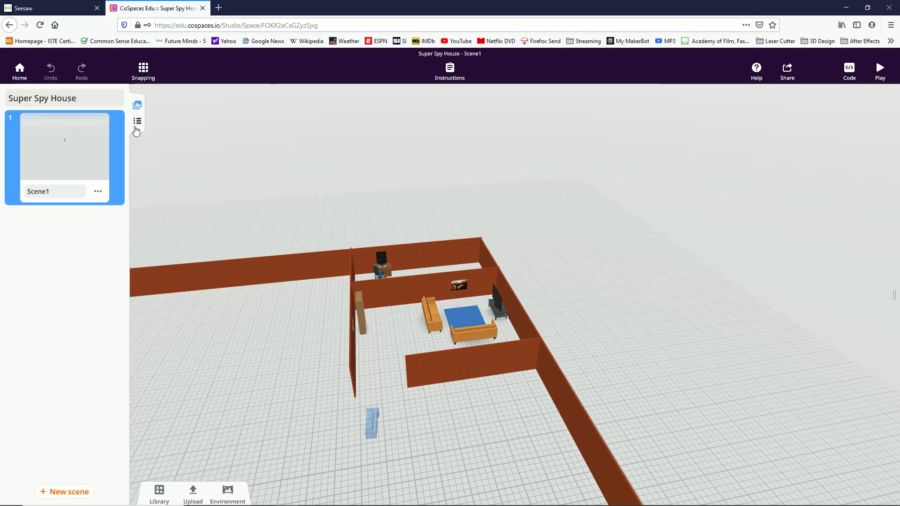
# Add a new empty scene with the moon crater environment and bring the blue figure forward
pyautogui.click(60, 490)
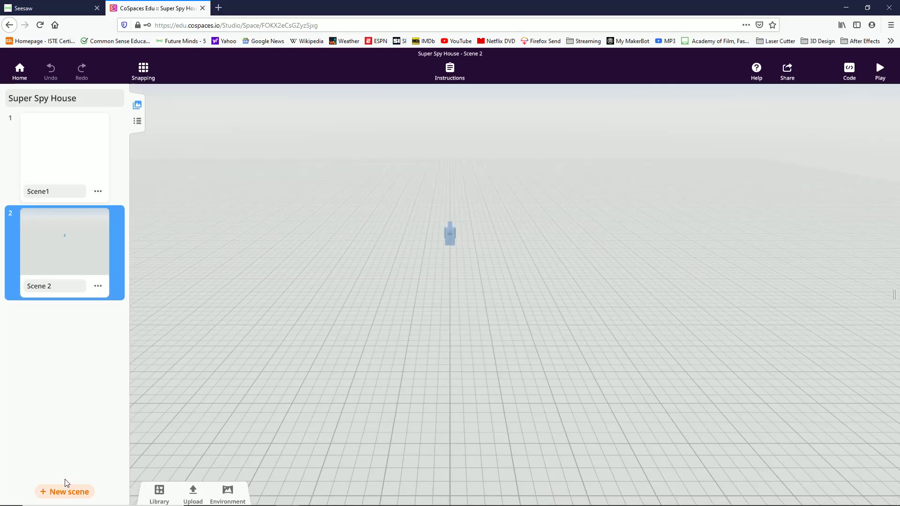
pyautogui.click(227, 494)
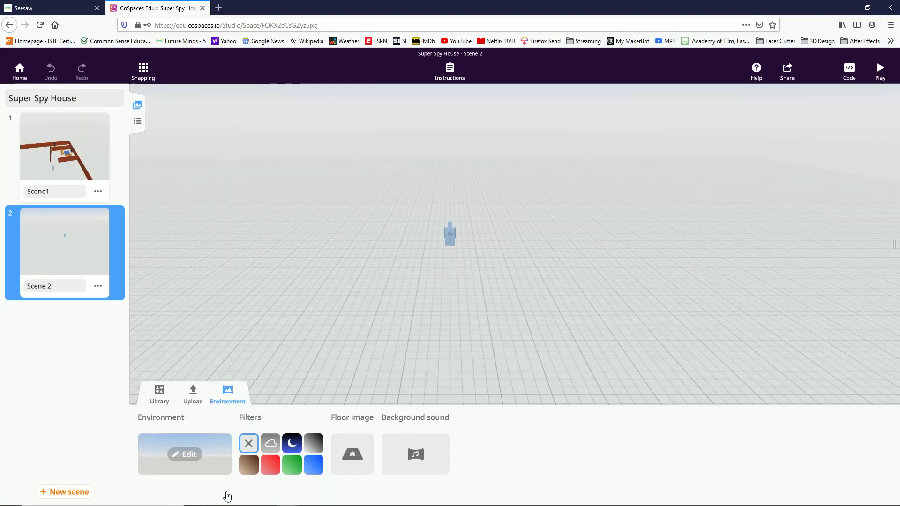
pyautogui.click(216, 454)
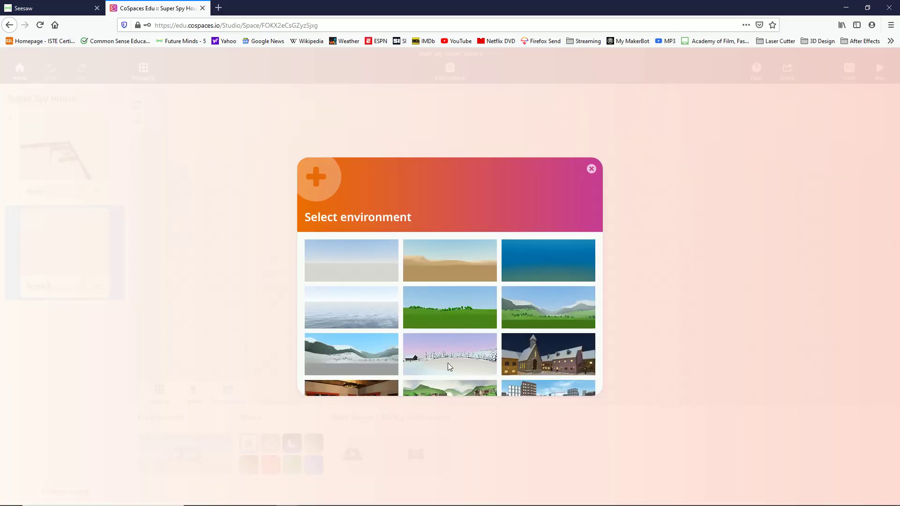
pyautogui.scroll(-3, 511, 327)
pyautogui.click(455, 324)
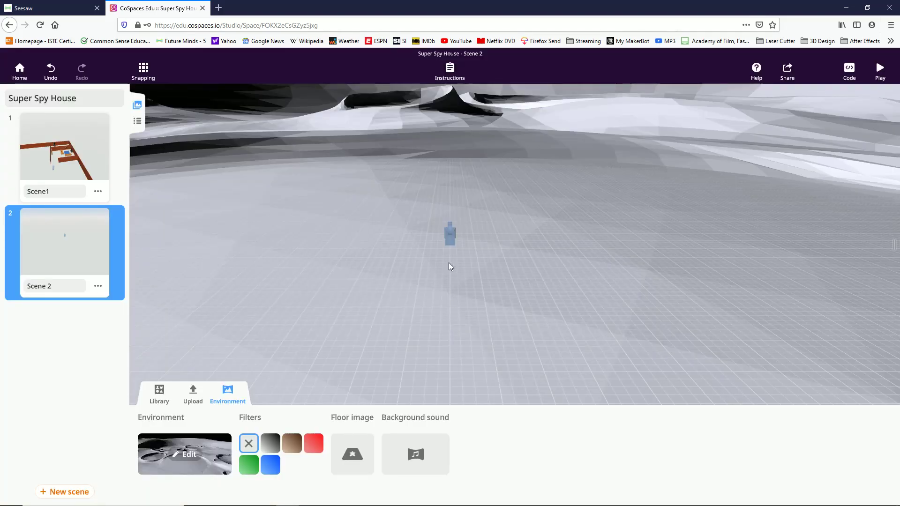
pyautogui.moveTo(453, 225); pyautogui.dragTo(447, 338)
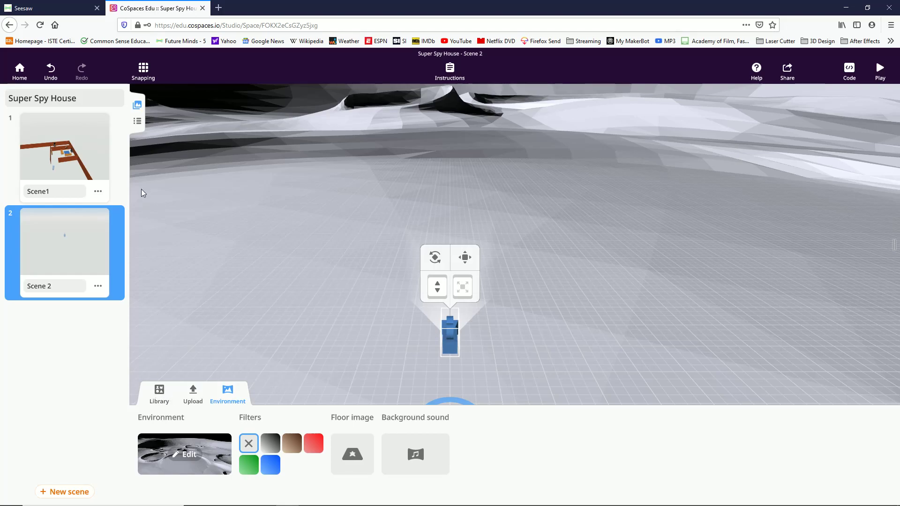
pyautogui.click(138, 106)
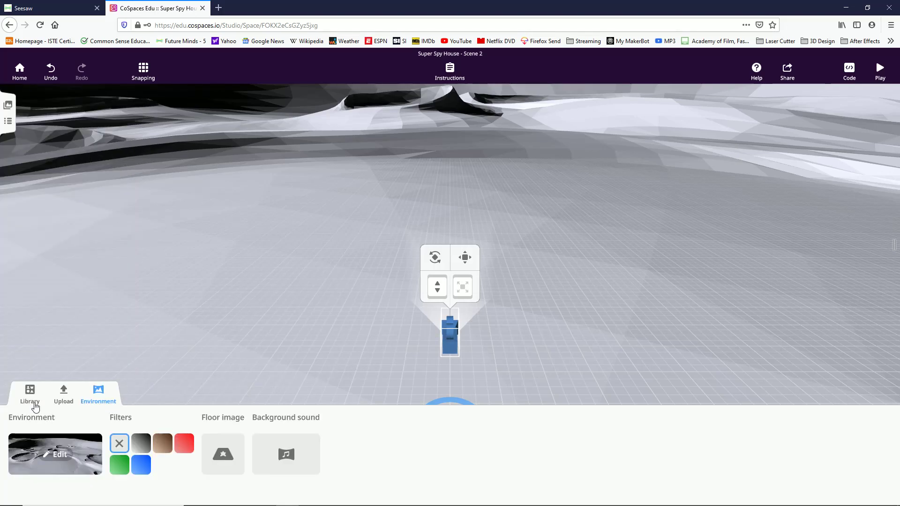
# Place a rocket from the Transport > Air library into the scene
pyautogui.click(29, 402)
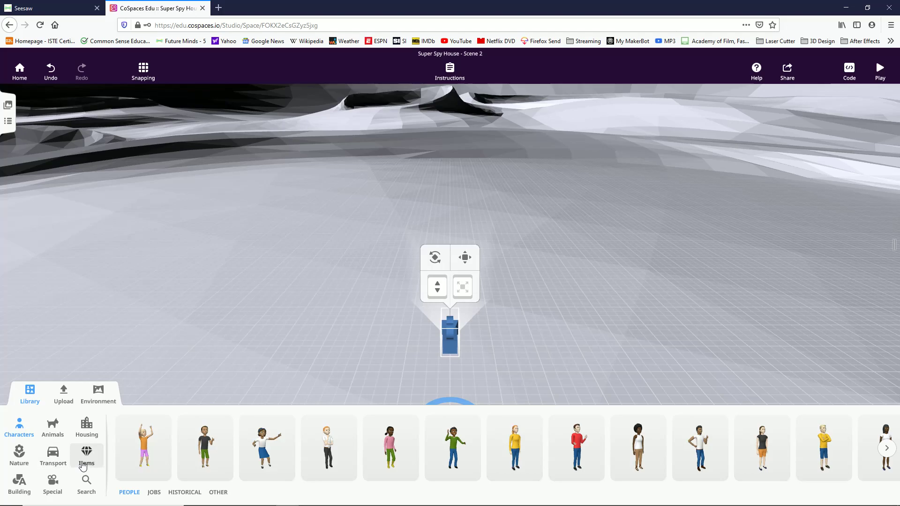
pyautogui.click(61, 463)
pyautogui.click(172, 492)
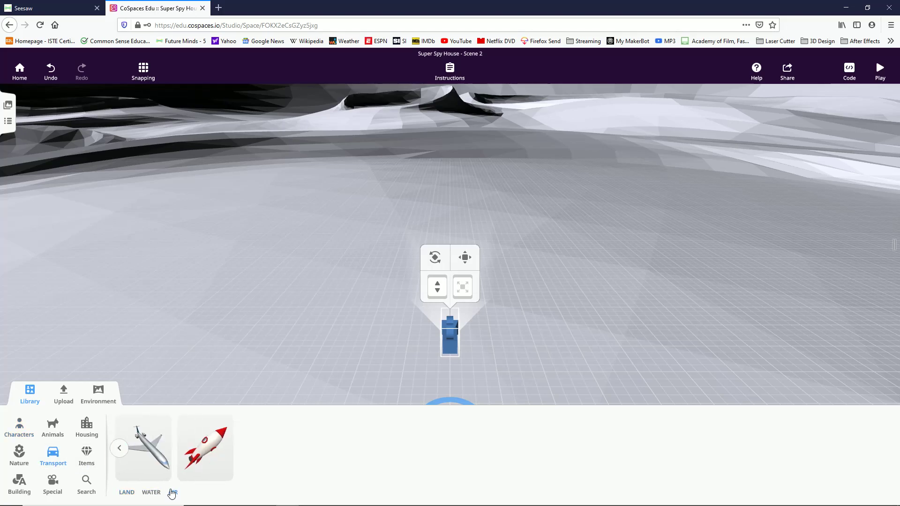
pyautogui.moveTo(200, 456); pyautogui.dragTo(404, 253)
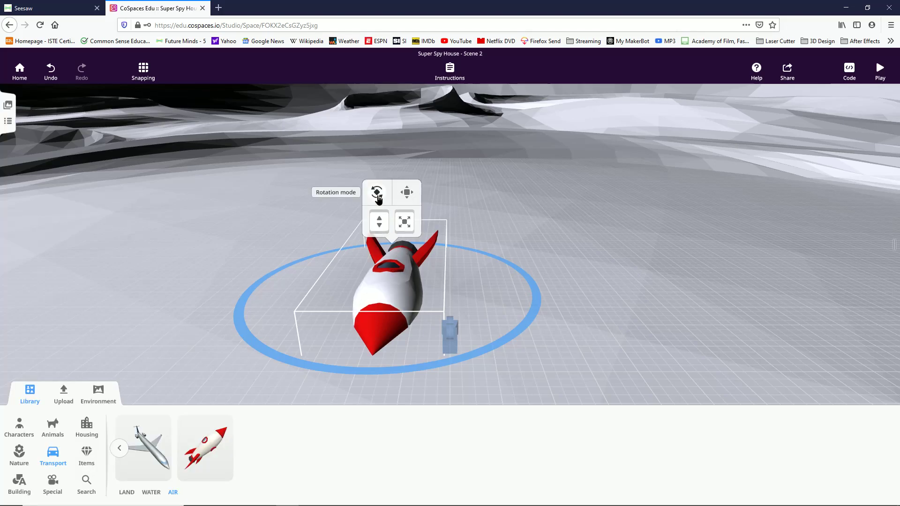
# Rotate the rocket upright and raise it above the ground
pyautogui.click(377, 195)
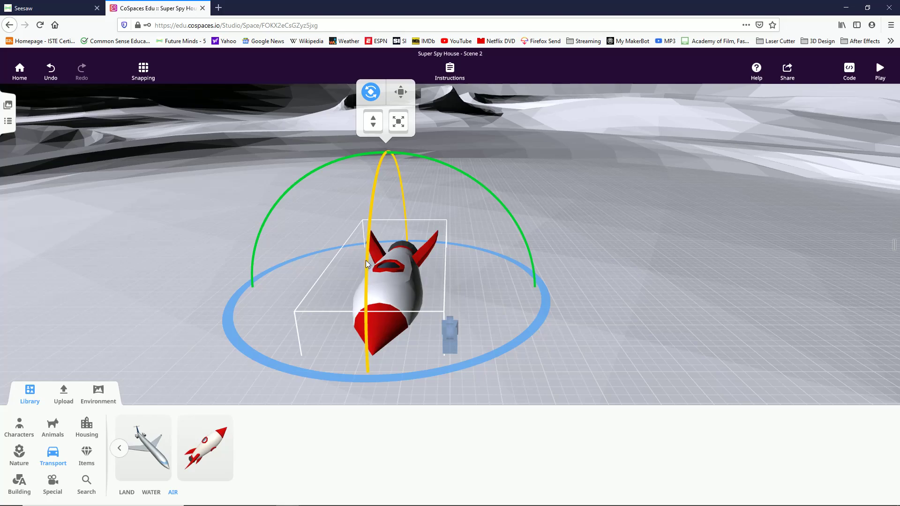
pyautogui.moveTo(367, 264); pyautogui.dragTo(547, 147)
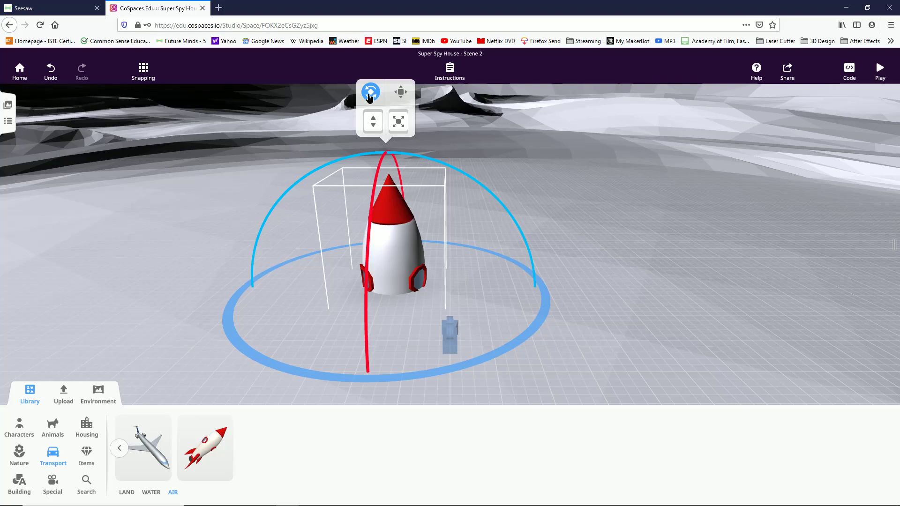
pyautogui.click(370, 94)
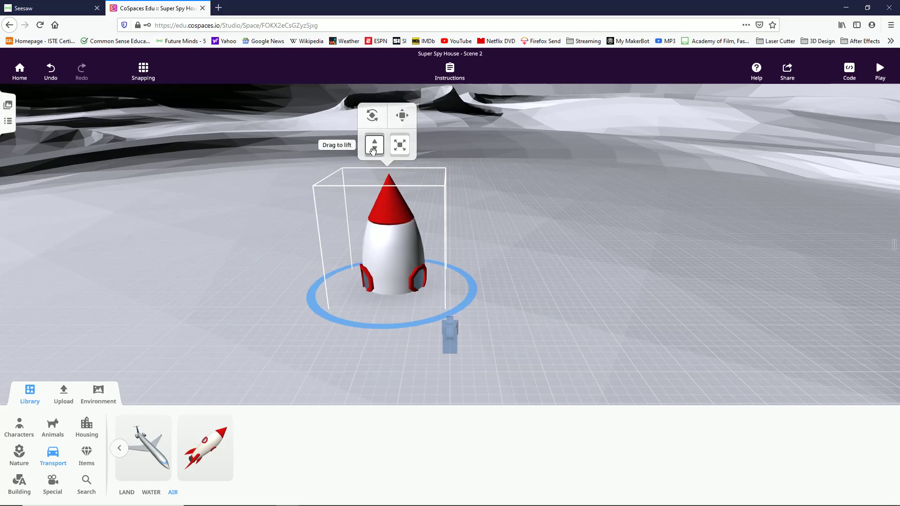
pyautogui.moveTo(373, 150); pyautogui.dragTo(381, 4)
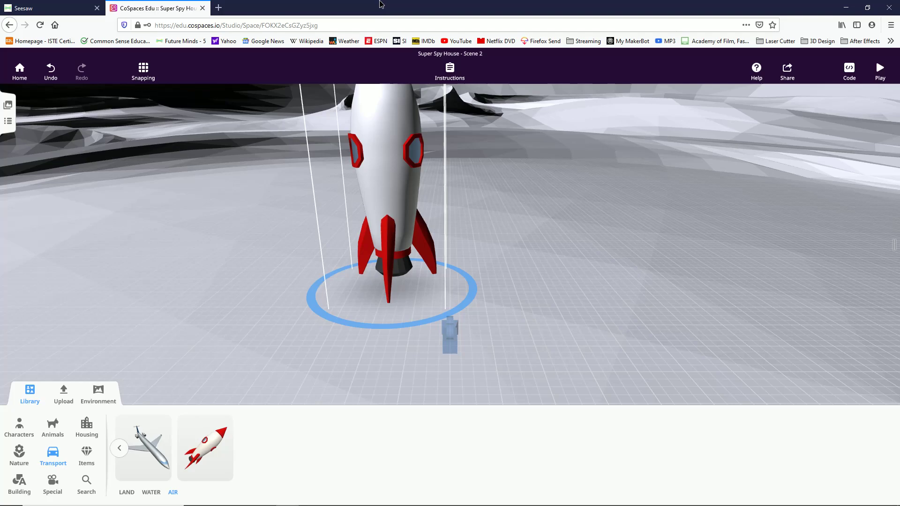
# Position the rocket behind the figure, turned to face the front
pyautogui.moveTo(417, 229); pyautogui.dragTo(466, 192)
pyautogui.moveTo(503, 285); pyautogui.dragTo(381, 278)
pyautogui.moveTo(515, 281); pyautogui.dragTo(472, 291)
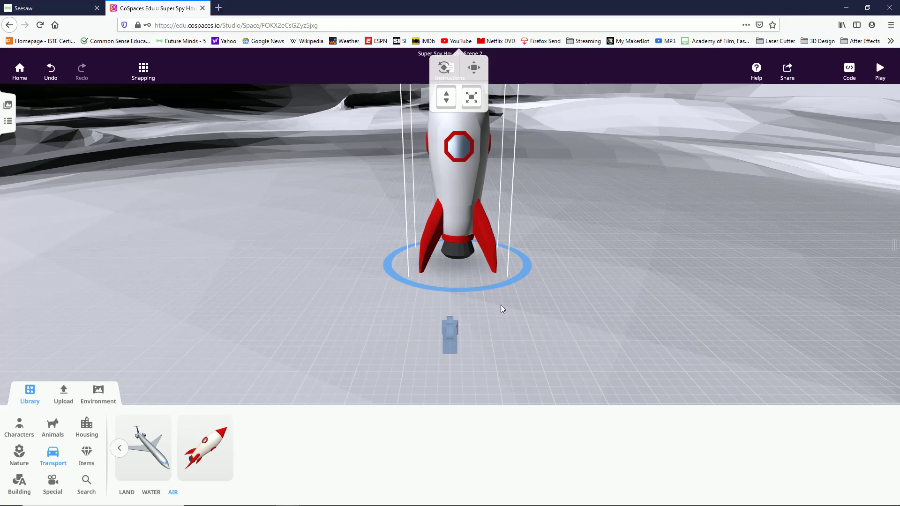
# Set the rocket's animation to Open
pyautogui.click(464, 182)
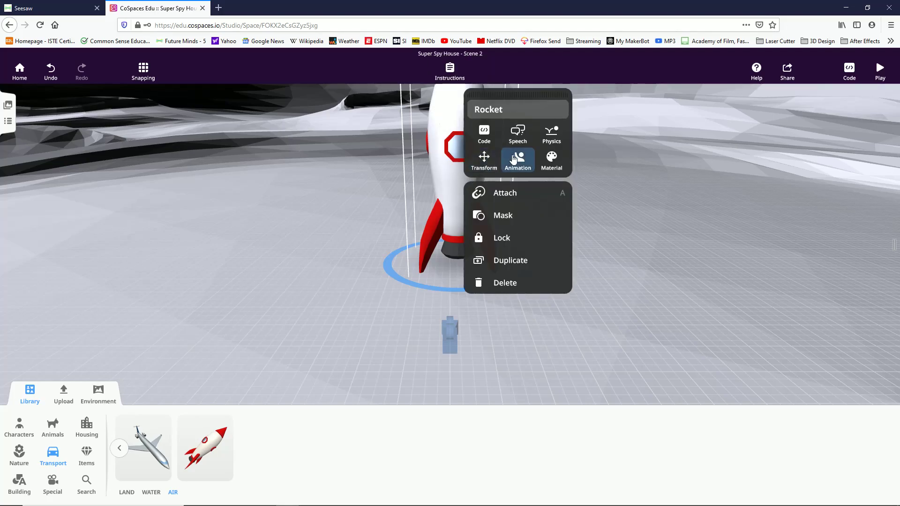
pyautogui.click(514, 160)
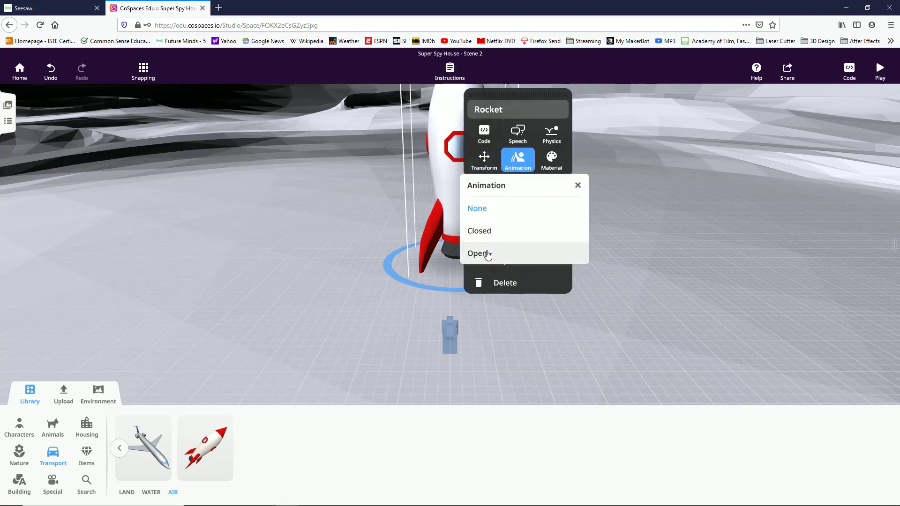
pyautogui.click(478, 253)
# Enable the rocket for CoBlocks and zoom in on its open door
pyautogui.click(487, 134)
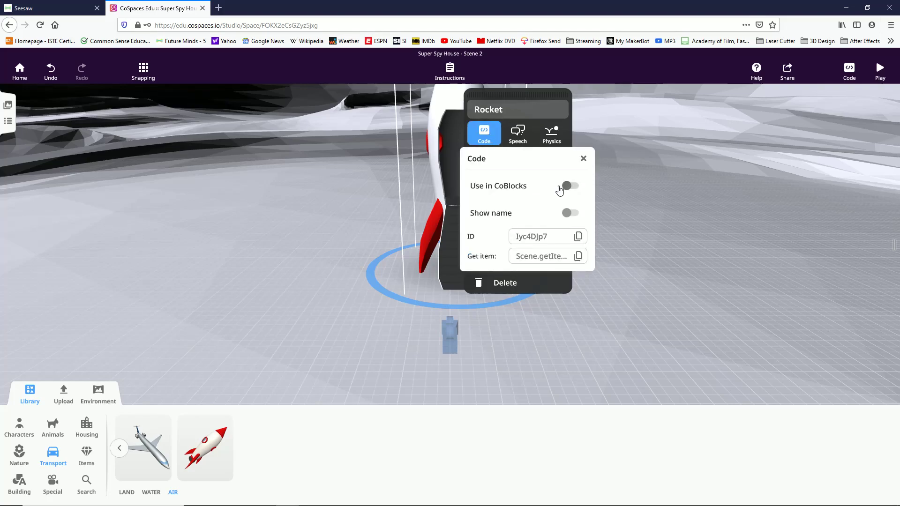
pyautogui.click(559, 188)
pyautogui.click(653, 232)
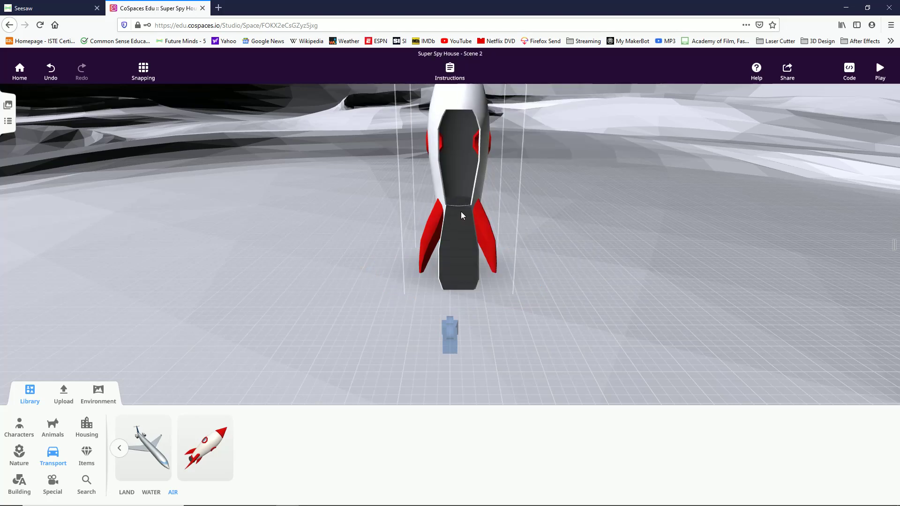
pyautogui.scroll(2, 462, 216)
pyautogui.moveTo(673, 247); pyautogui.dragTo(586, 289)
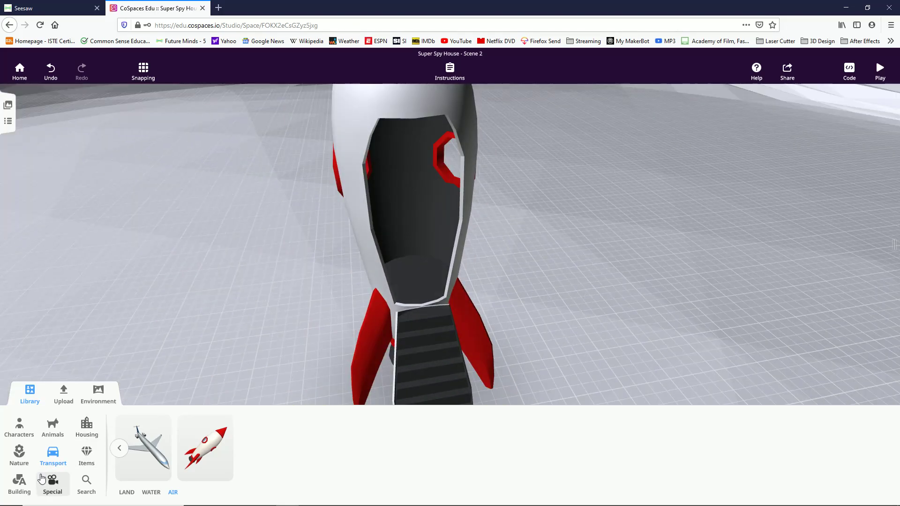
# Place a cuboid inside the rocket and stretch it up into a tall block
pyautogui.click(18, 483)
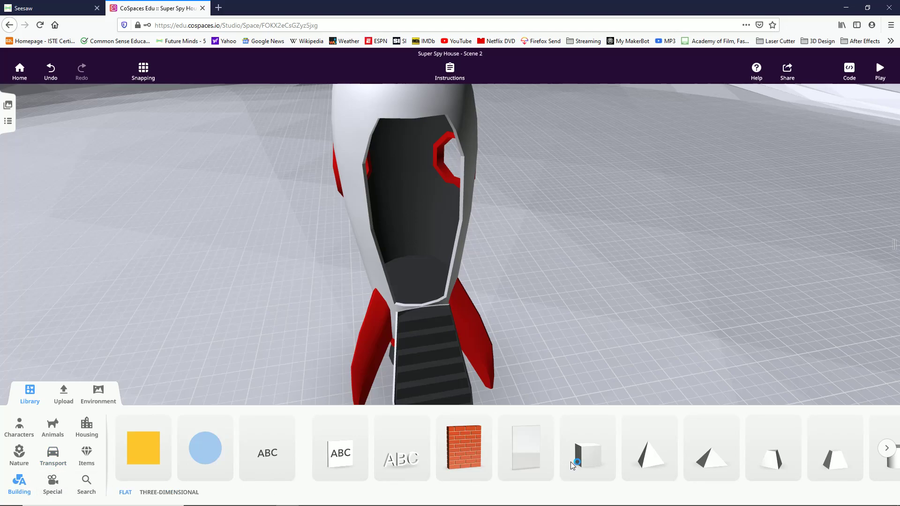
pyautogui.moveTo(573, 466); pyautogui.dragTo(419, 258)
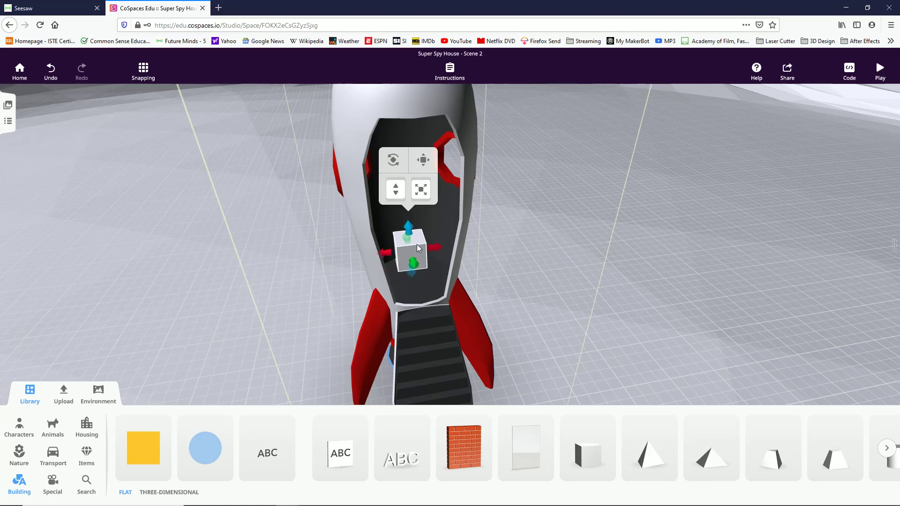
pyautogui.moveTo(409, 224); pyautogui.dragTo(407, 180)
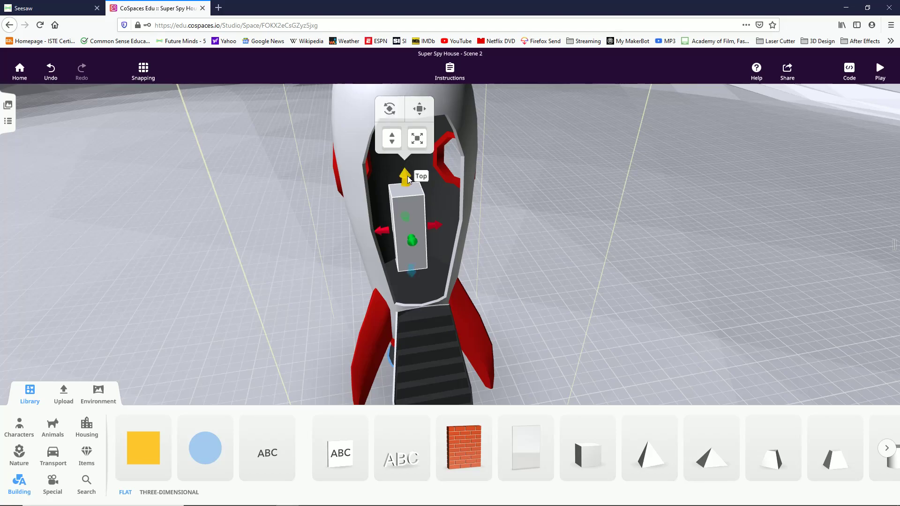
pyautogui.click(818, 303)
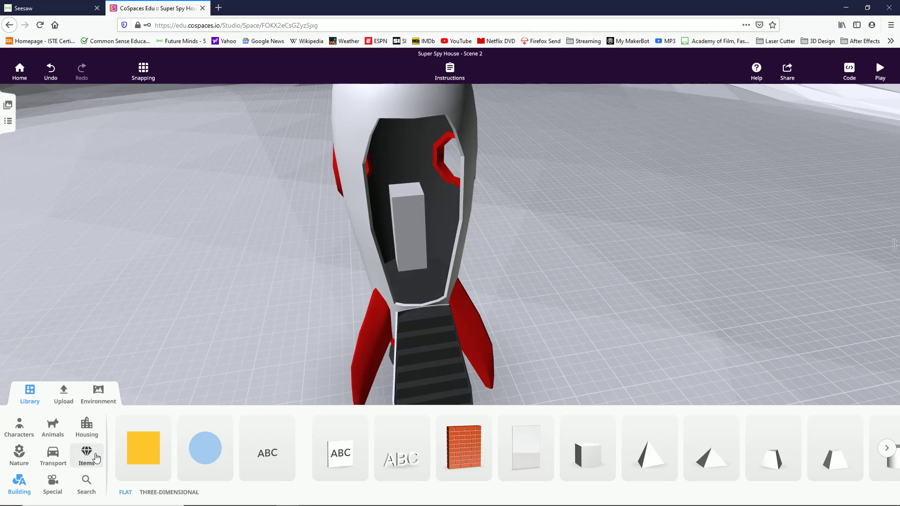
# Add a laptop from the Items library and set it on top of the block
pyautogui.click(87, 457)
pyautogui.scroll(-10, 266, 472)
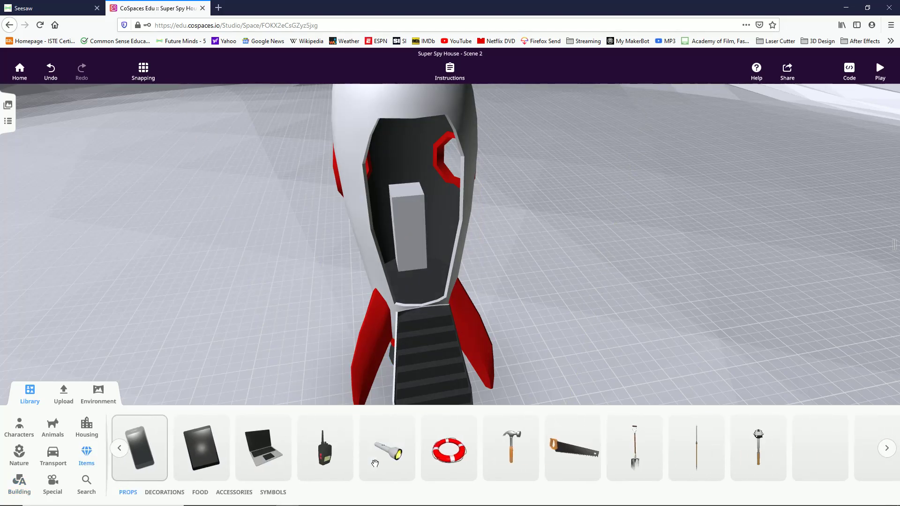
pyautogui.moveTo(227, 468); pyautogui.dragTo(258, 377)
pyautogui.moveTo(384, 194); pyautogui.dragTo(407, 193)
# Enable the Cuboid for use in CoBlocks
pyautogui.rightClick(414, 236)
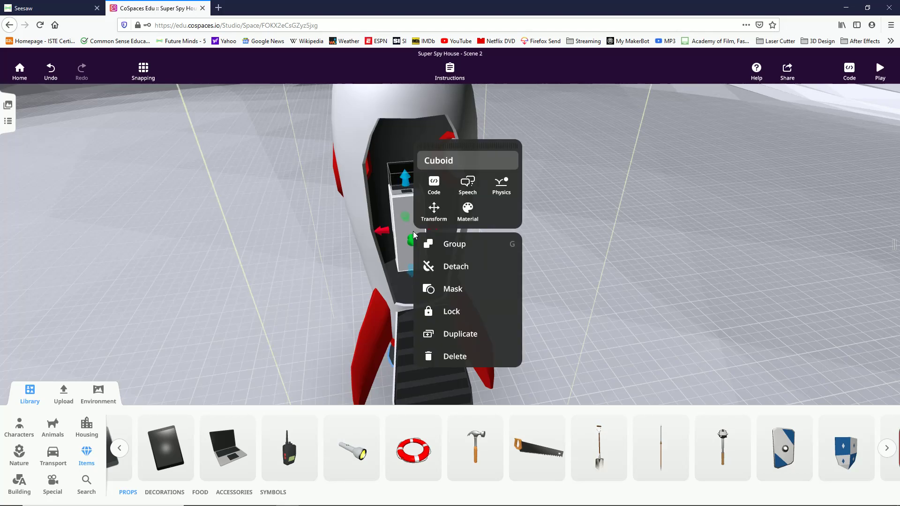
pyautogui.click(434, 184)
pyautogui.click(521, 237)
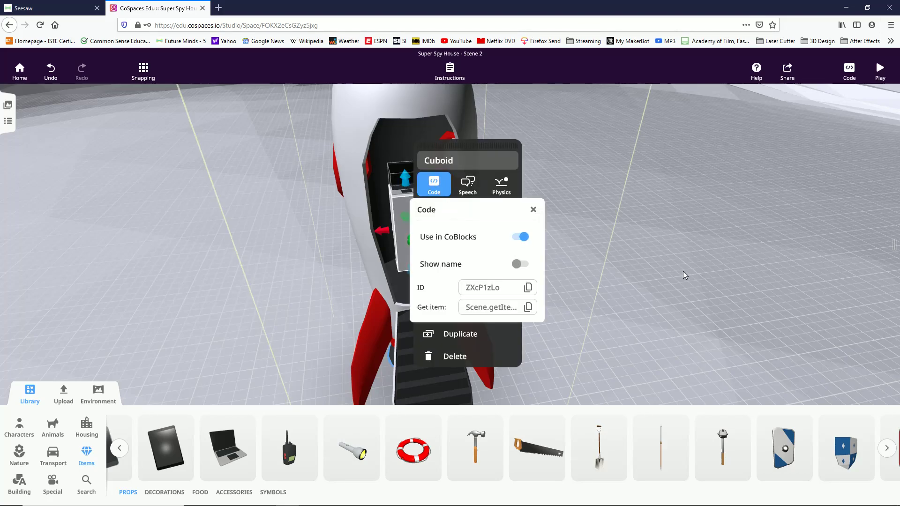
pyautogui.click(488, 227)
# Check the laptop's code settings
pyautogui.rightClick(410, 186)
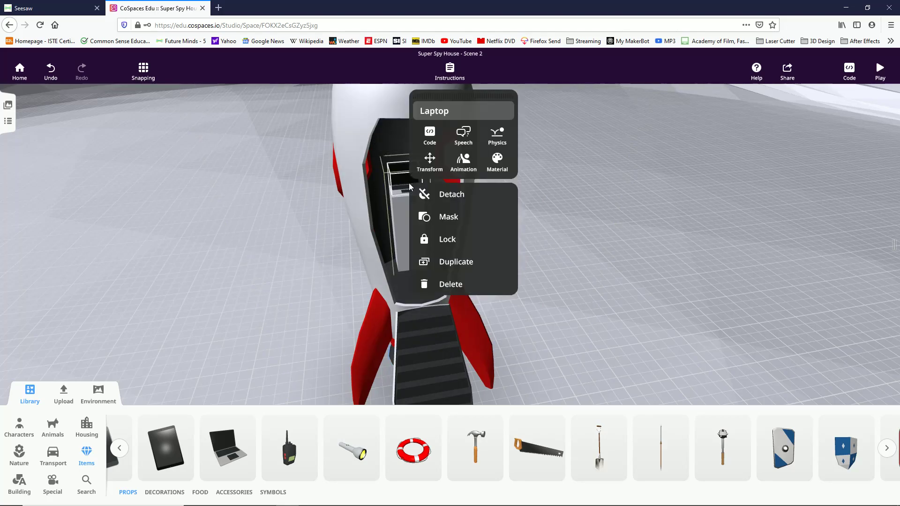
pyautogui.click(429, 135)
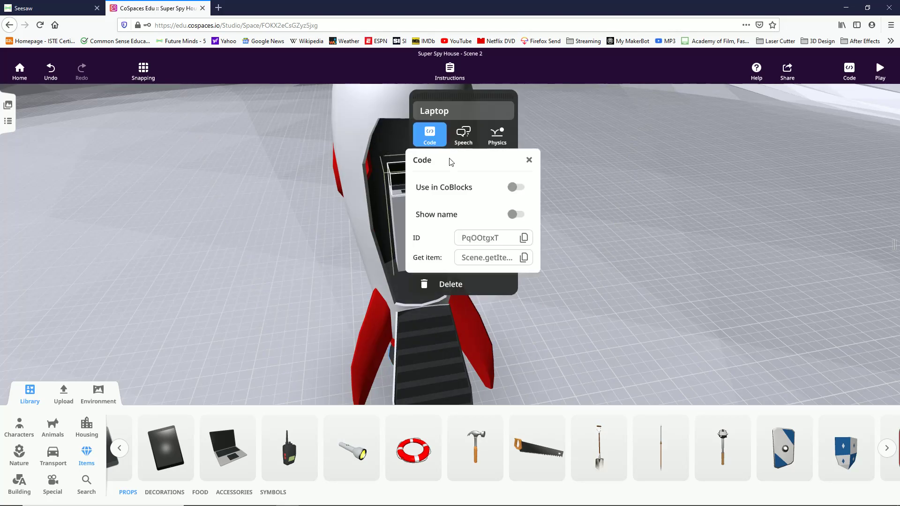
pyautogui.click(600, 261)
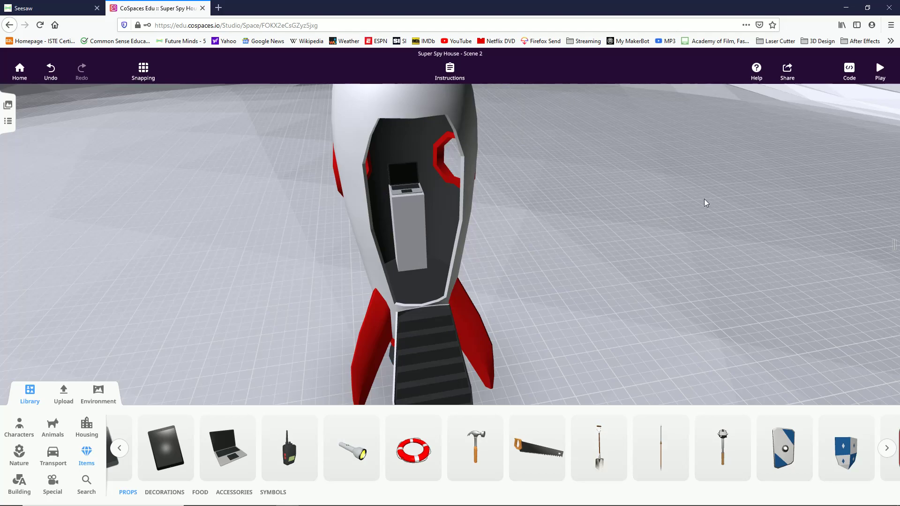
# Set the rocket's animation to Closed and open the CoBlocks workspace
pyautogui.click(418, 345)
pyautogui.click(472, 247)
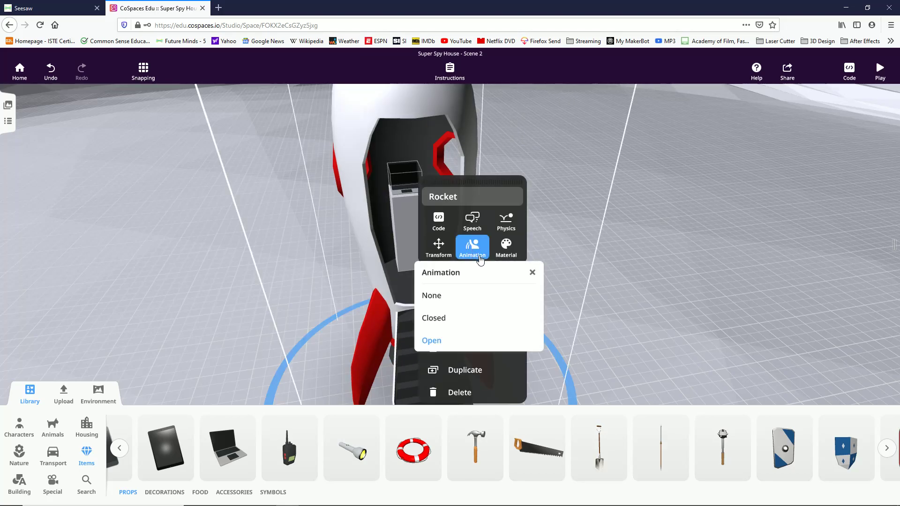
pyautogui.click(446, 318)
pyautogui.click(656, 294)
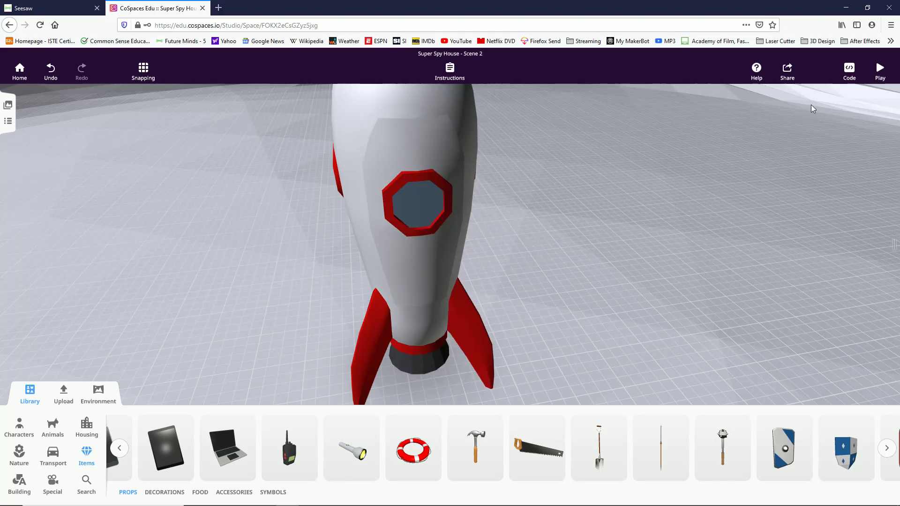
pyautogui.click(850, 71)
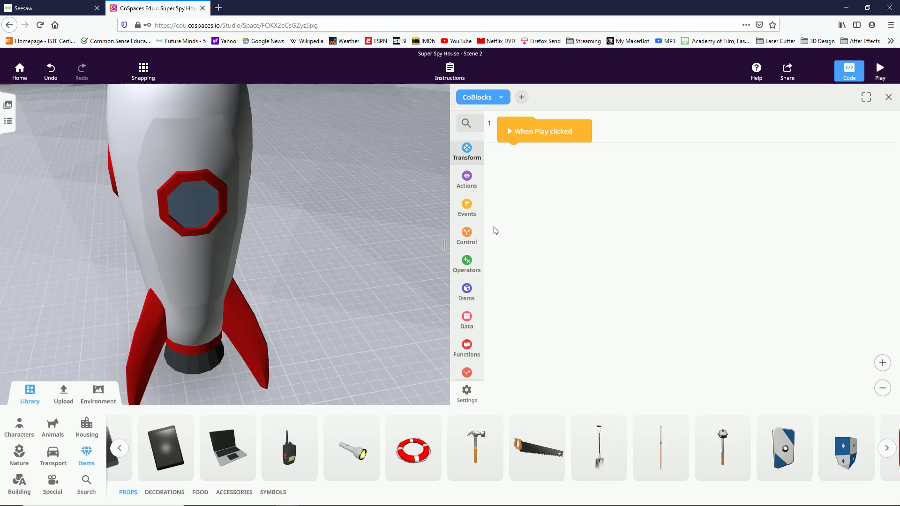
# Add a 'when Rocket is clicked' event to the script
pyautogui.click(467, 206)
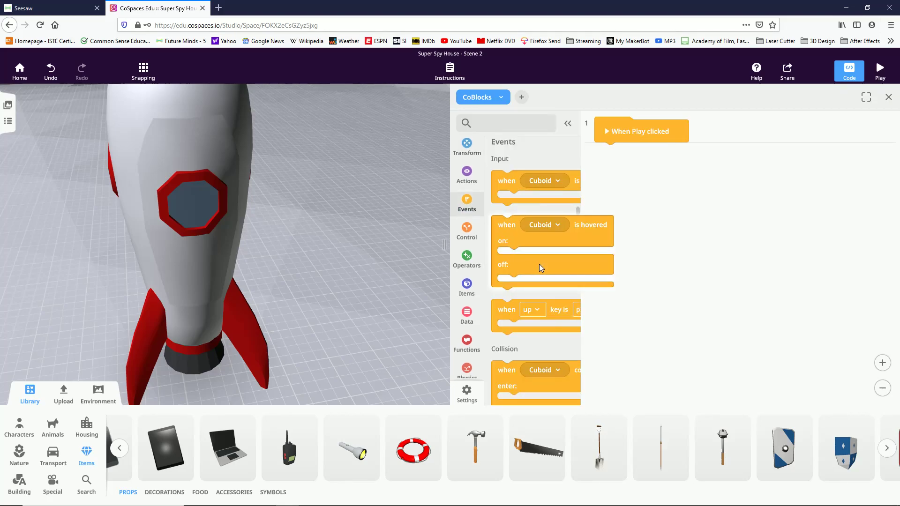
pyautogui.moveTo(502, 187); pyautogui.dragTo(598, 148)
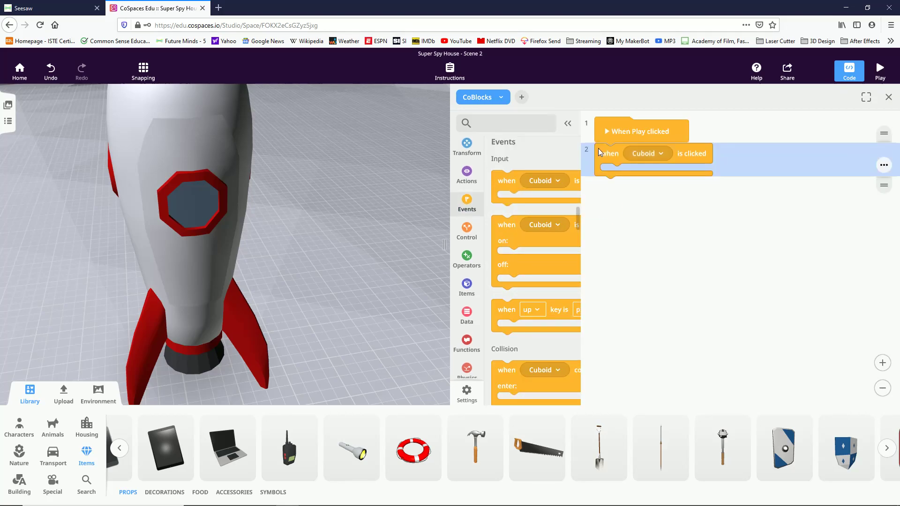
pyautogui.click(662, 155)
pyautogui.click(665, 224)
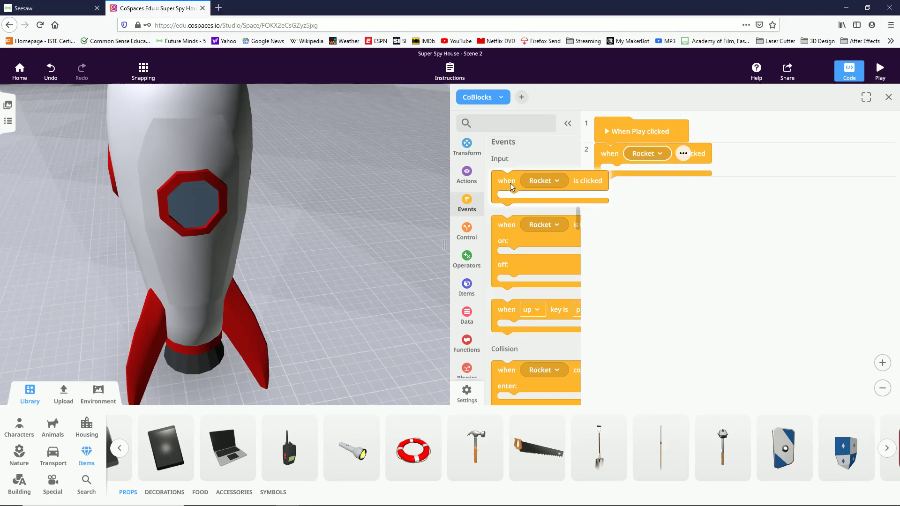
# Inside that event, set the Rocket's animation to Open
pyautogui.click(467, 176)
pyautogui.moveTo(500, 186); pyautogui.dragTo(609, 178)
pyautogui.click(689, 176)
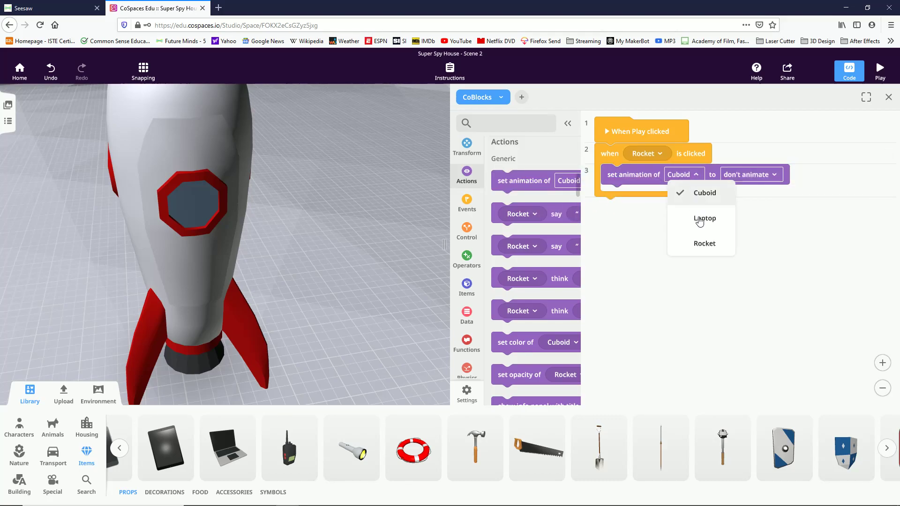
pyautogui.click(705, 244)
pyautogui.click(753, 176)
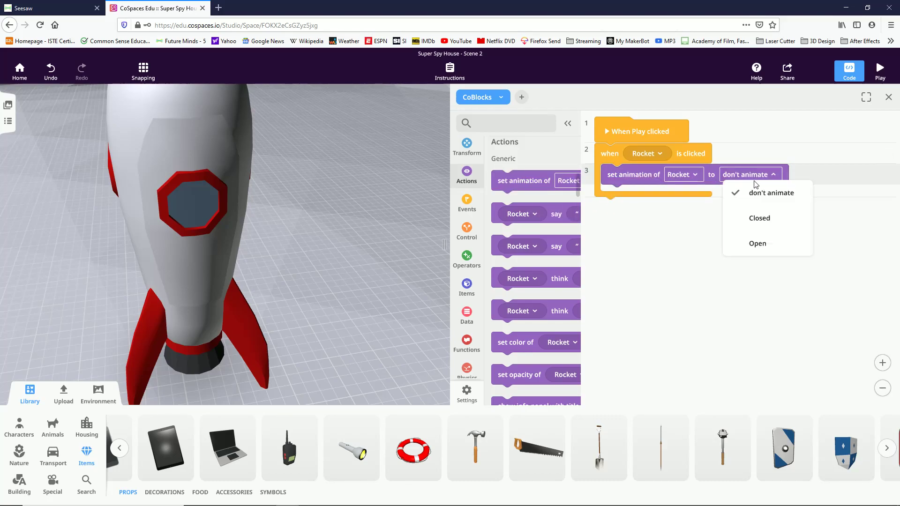
pyautogui.click(759, 243)
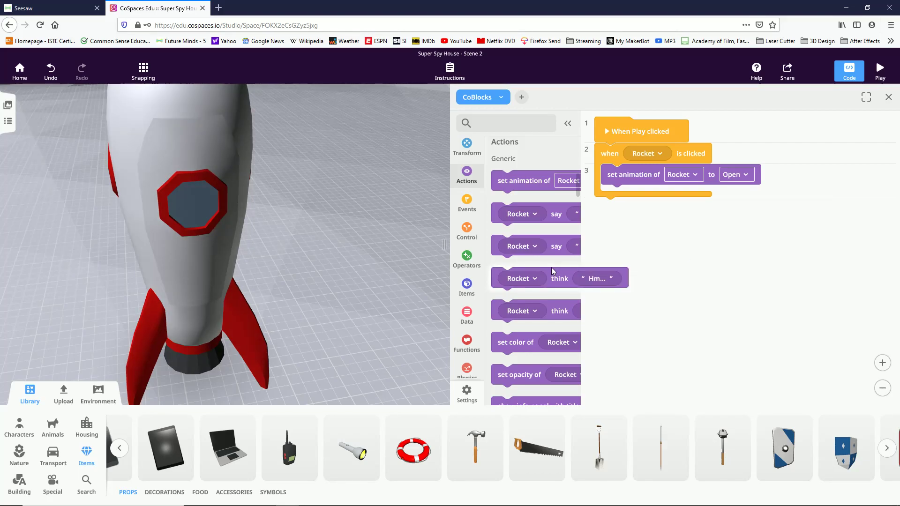
# Add a second 'when Laptop is clicked' event as line 4
pyautogui.click(467, 204)
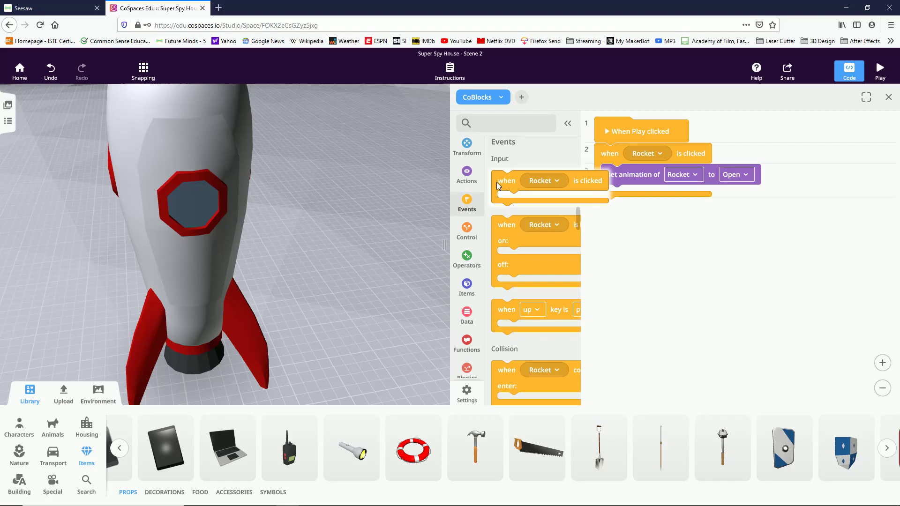
pyautogui.moveTo(496, 182); pyautogui.dragTo(606, 217)
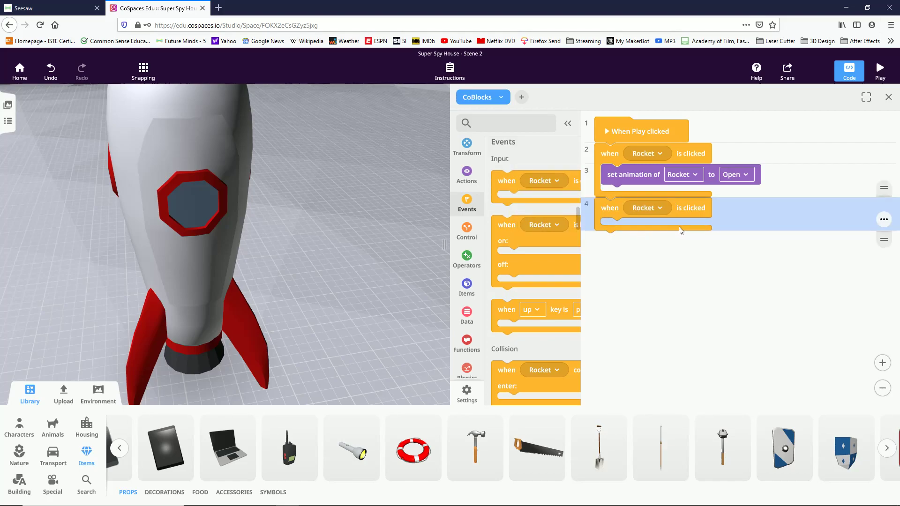
pyautogui.click(660, 208)
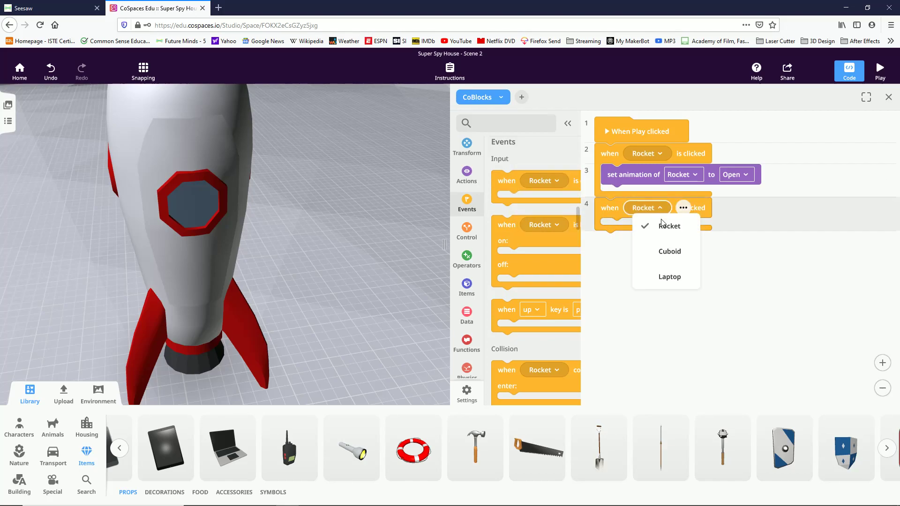
pyautogui.click(666, 276)
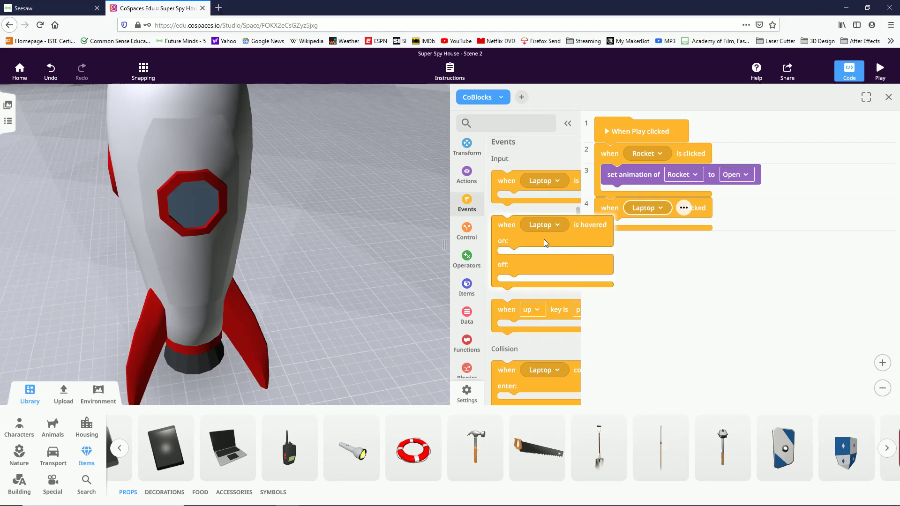
# Inside it, move the Cuboid 5 meters down over 2 seconds
pyautogui.click(462, 177)
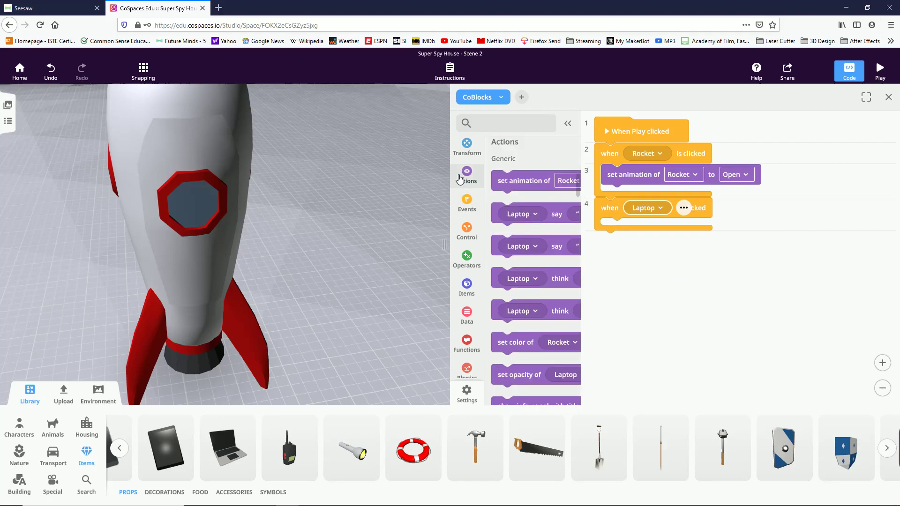
pyautogui.click(462, 154)
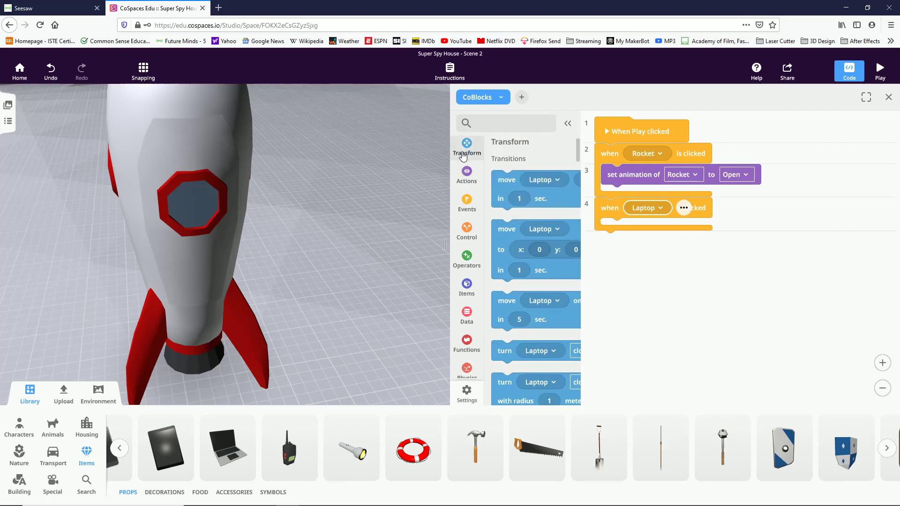
pyautogui.moveTo(493, 182); pyautogui.dragTo(649, 238)
pyautogui.click(659, 230)
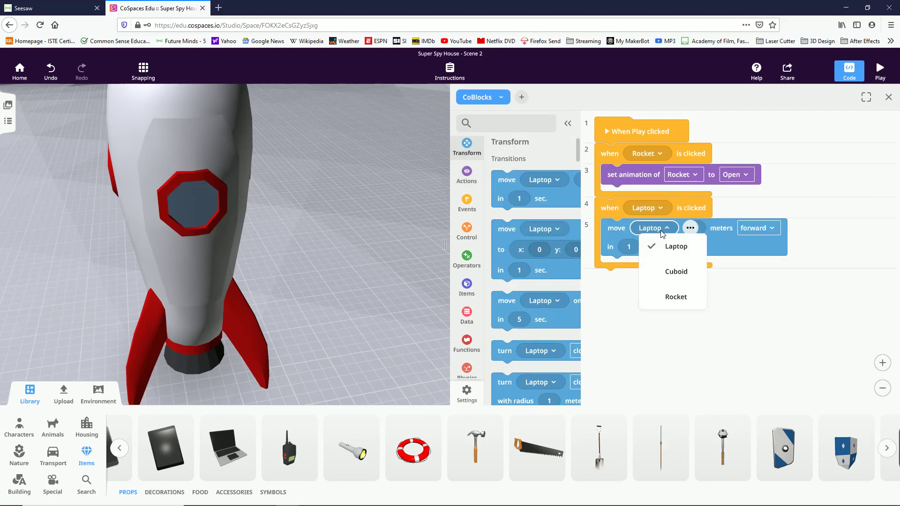
pyautogui.click(672, 273)
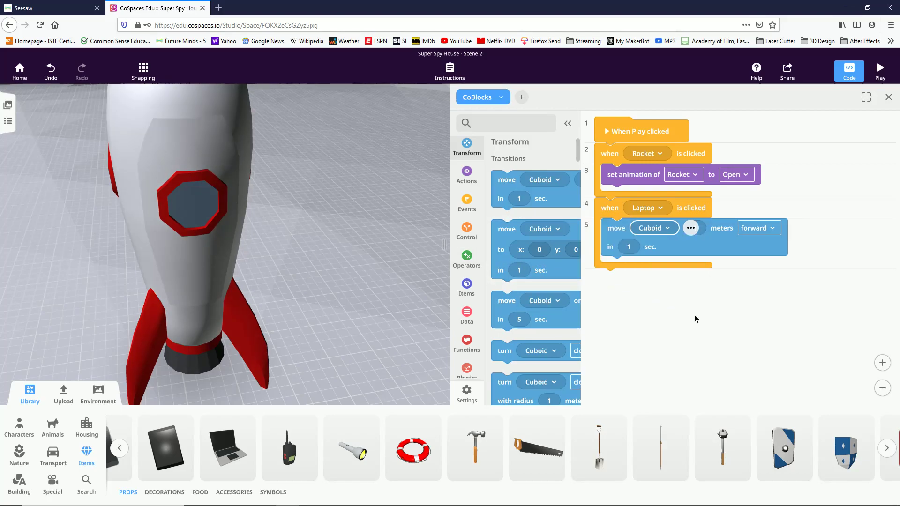
pyautogui.click(694, 229)
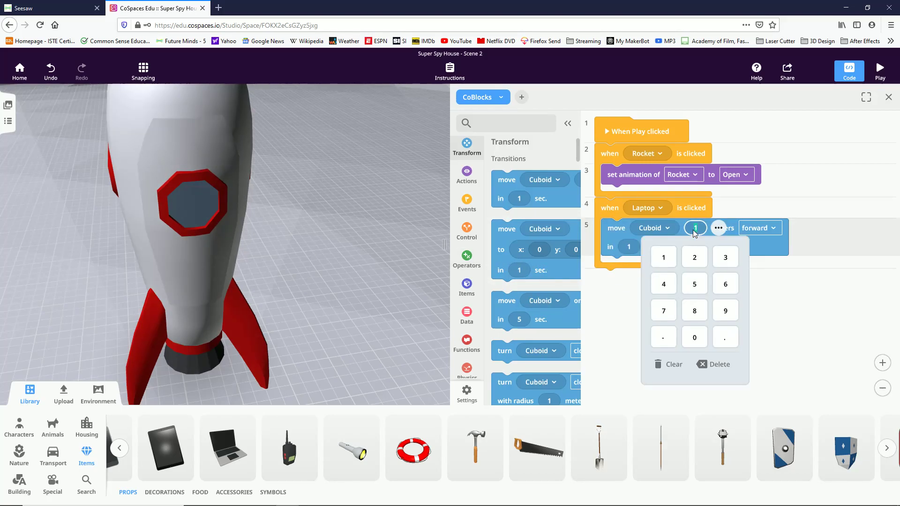
pyautogui.click(696, 287)
pyautogui.click(756, 228)
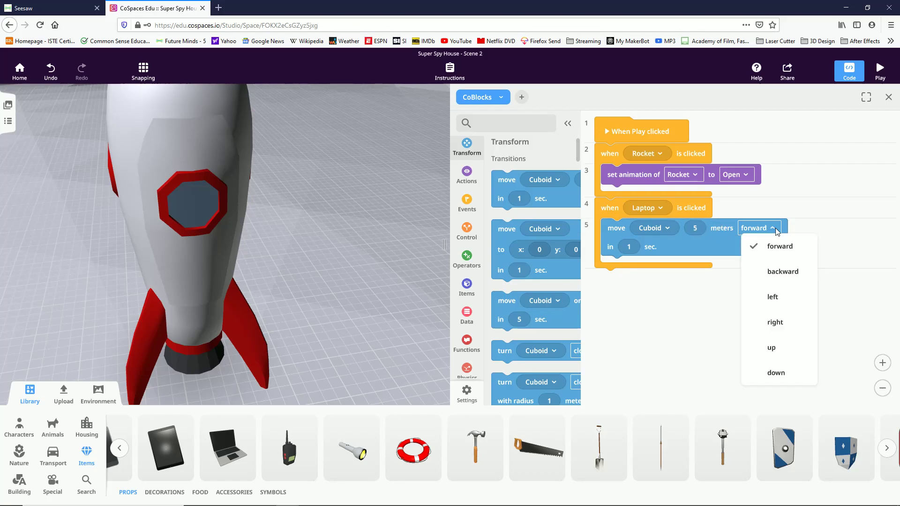
pyautogui.click(775, 373)
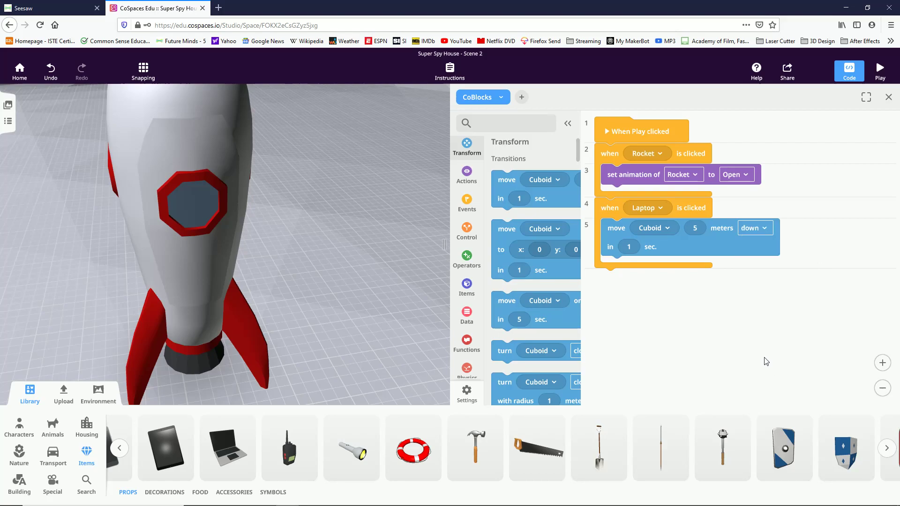
pyautogui.click(629, 247)
pyautogui.click(629, 277)
pyautogui.click(727, 356)
pyautogui.click(466, 175)
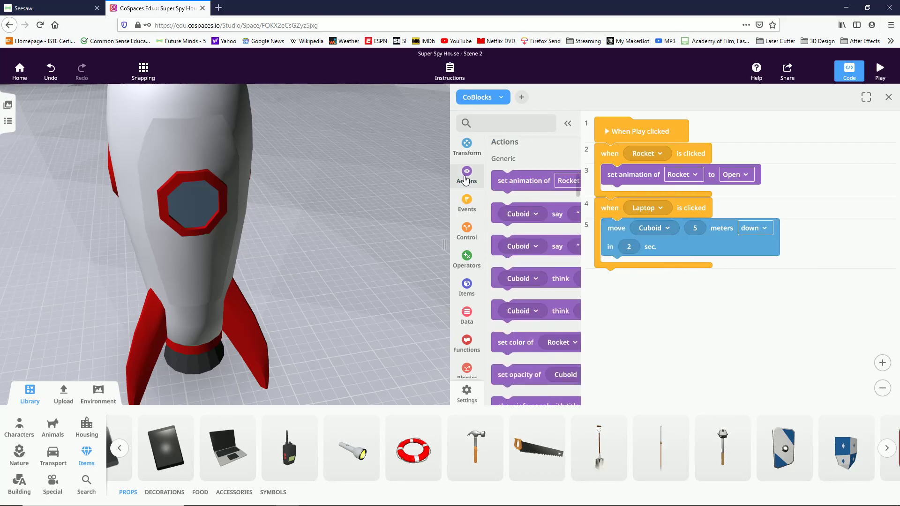
# Add a line 6 action setting the Rocket's animation to Closed
pyautogui.moveTo(503, 181); pyautogui.dragTo(618, 270)
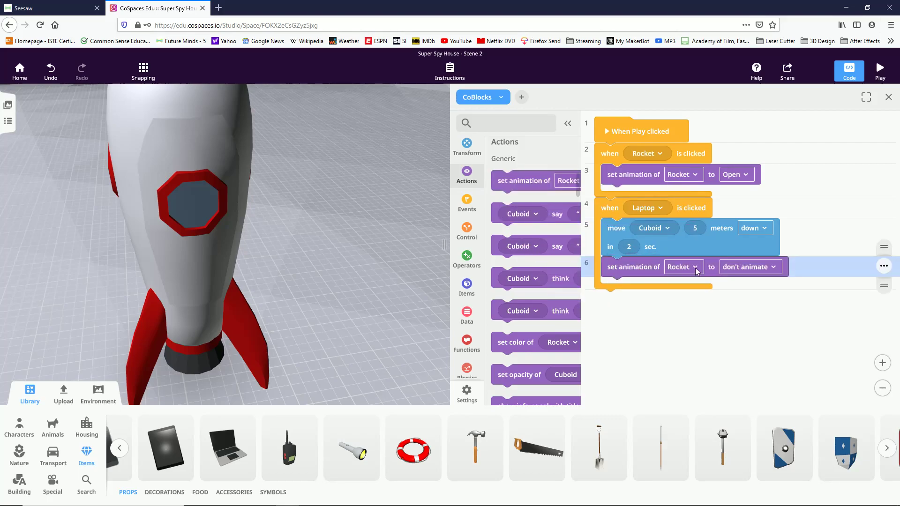
pyautogui.click(745, 270)
pyautogui.click(752, 315)
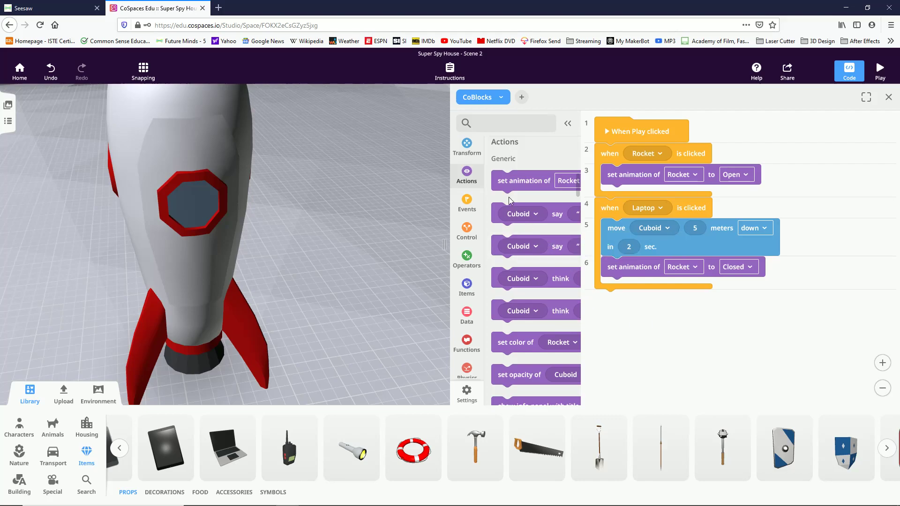
# Move the Rocket 100 meters forward over 5 seconds, then play the scene
pyautogui.click(469, 149)
pyautogui.moveTo(498, 180); pyautogui.dragTo(628, 286)
pyautogui.click(653, 287)
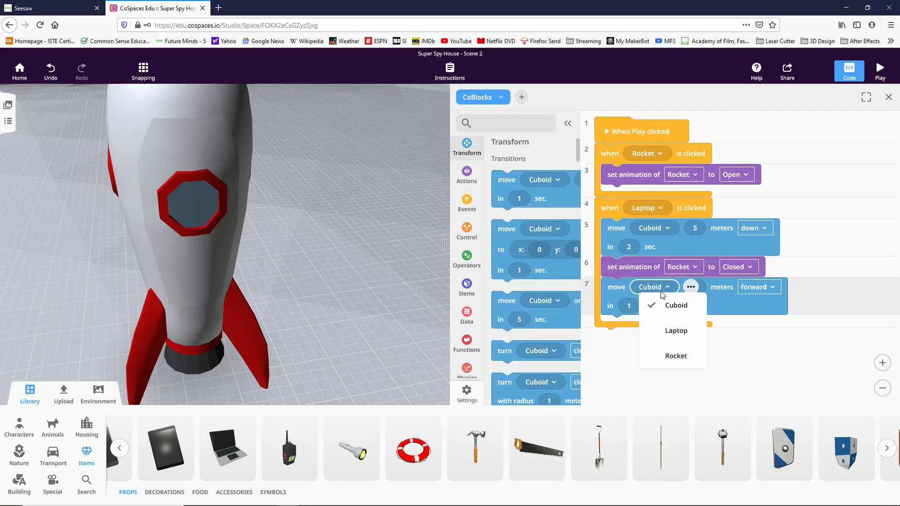
pyautogui.click(657, 355)
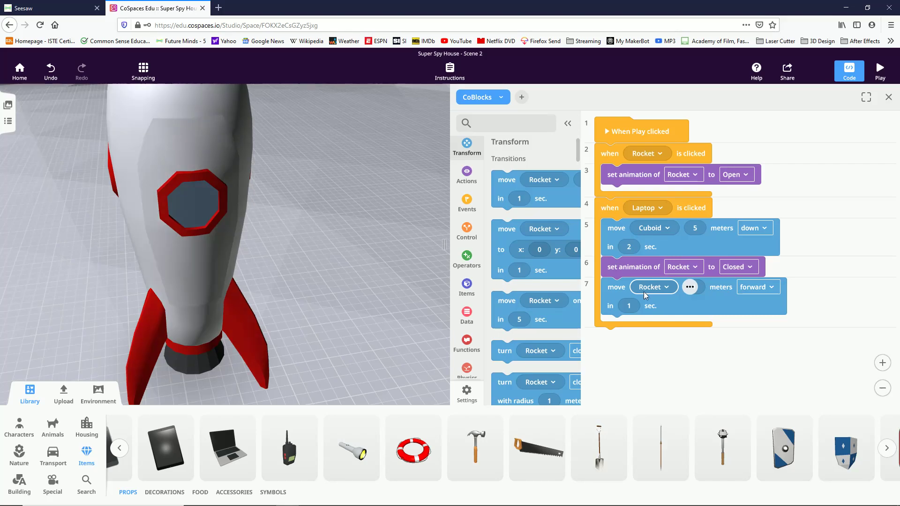
pyautogui.click(695, 287)
pyautogui.write('00')
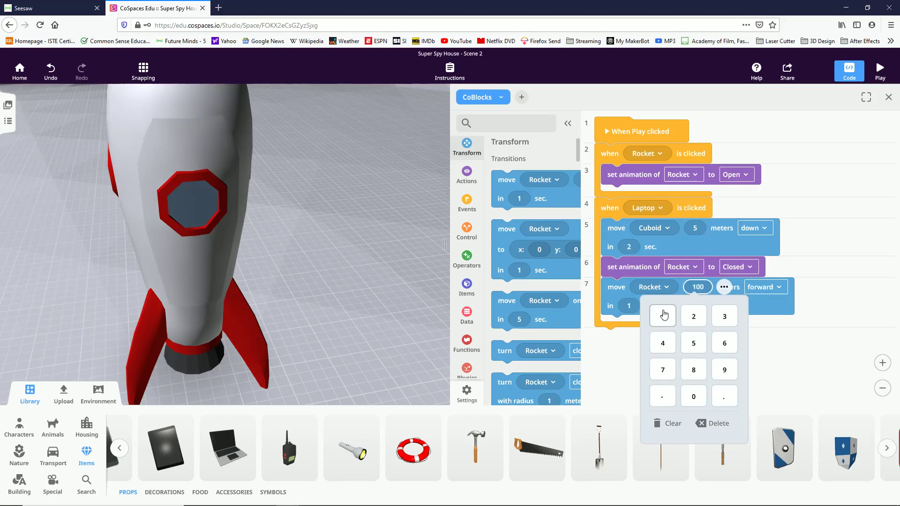
pyautogui.click(630, 305)
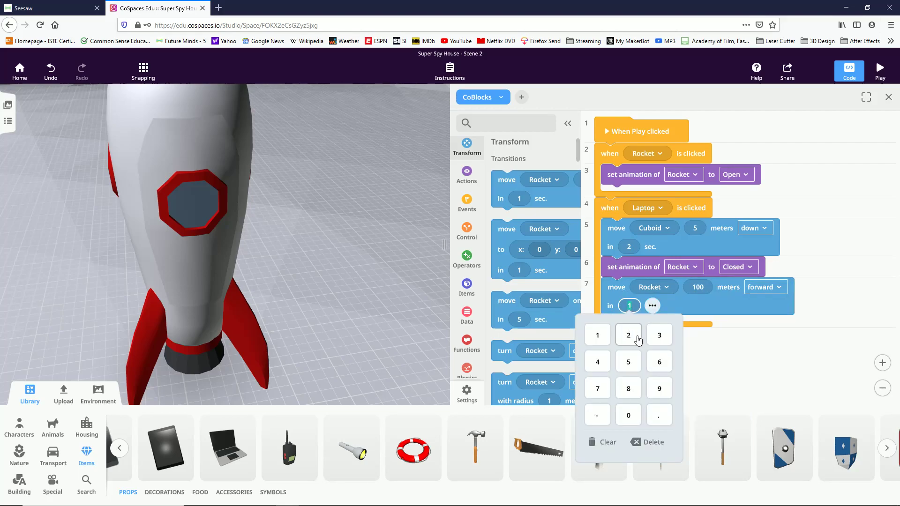
pyautogui.click(728, 371)
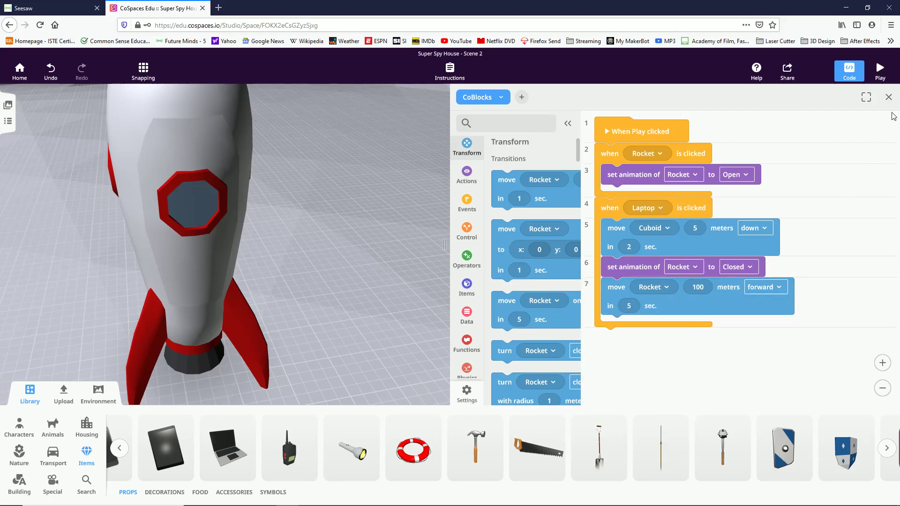
pyautogui.click(881, 69)
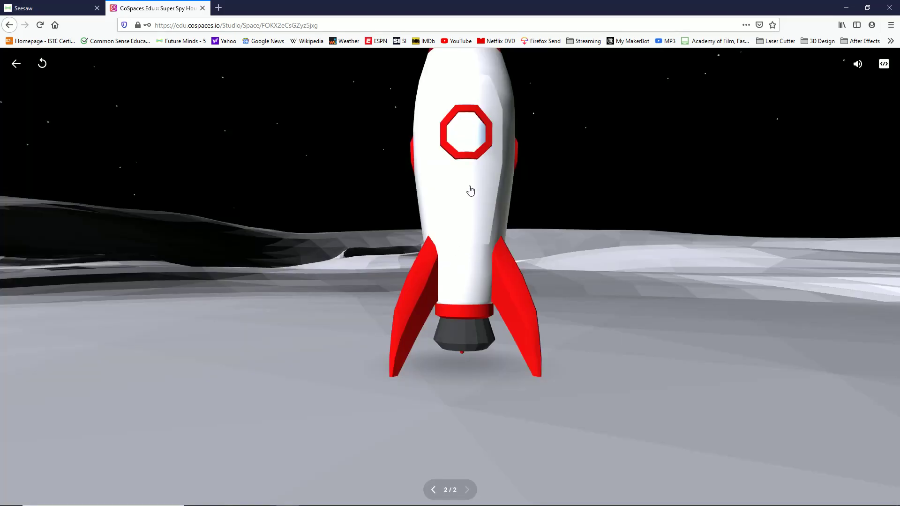
pyautogui.click(471, 191)
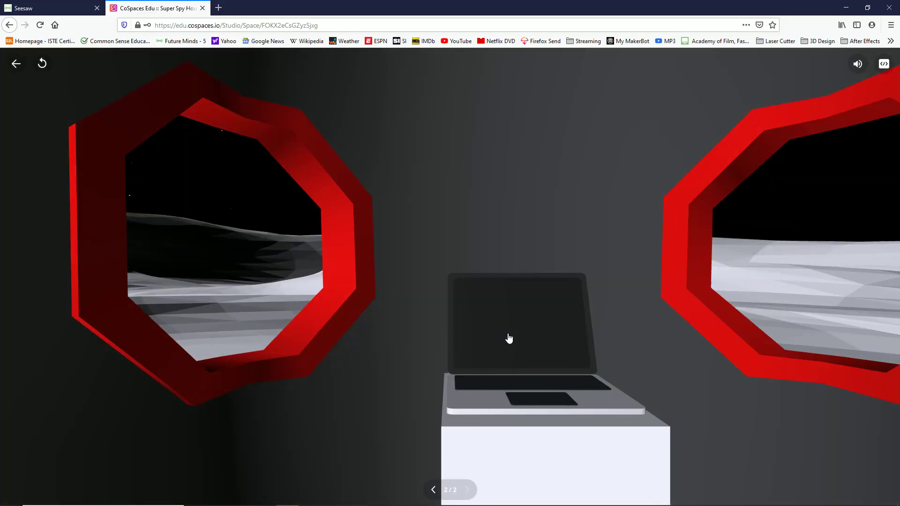
pyautogui.click(509, 338)
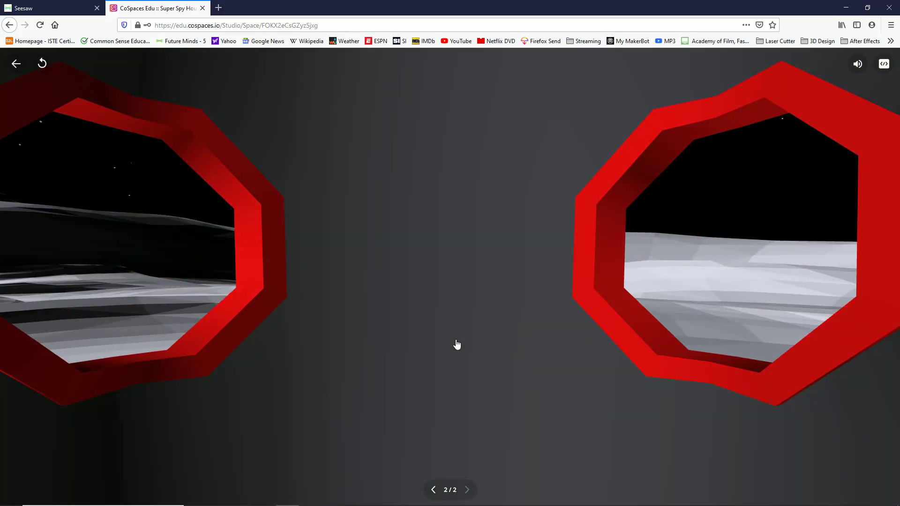
pyautogui.click(458, 344)
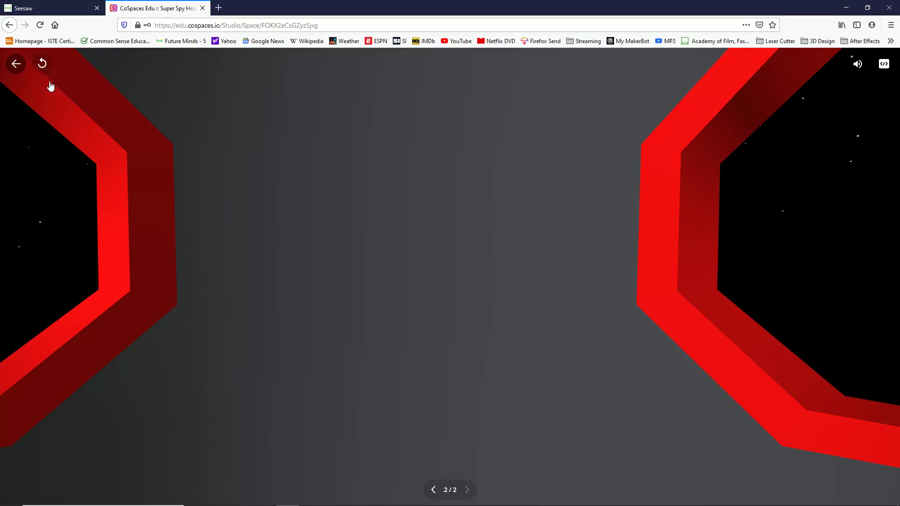
pyautogui.click(17, 65)
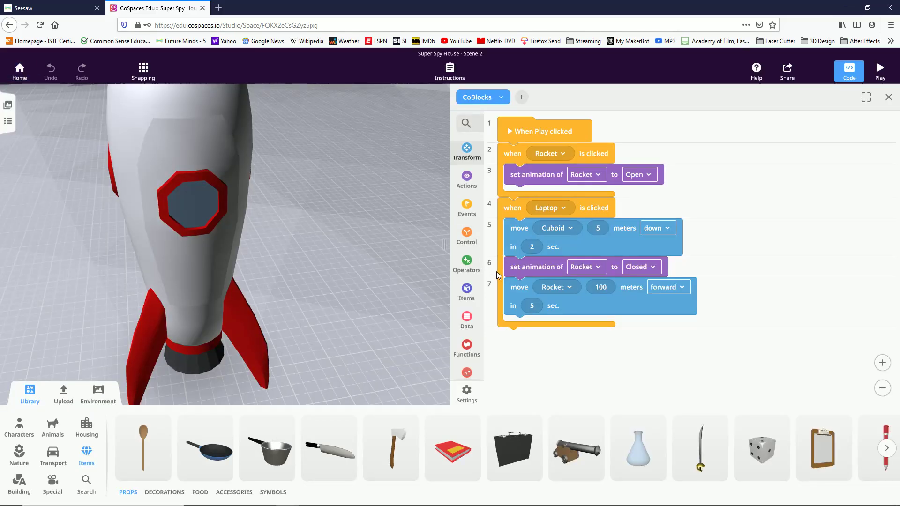
# Add 'go to scene Scene1' after the Rocket move and close the code editor
pyautogui.click(467, 239)
pyautogui.scroll(-5, 533, 261)
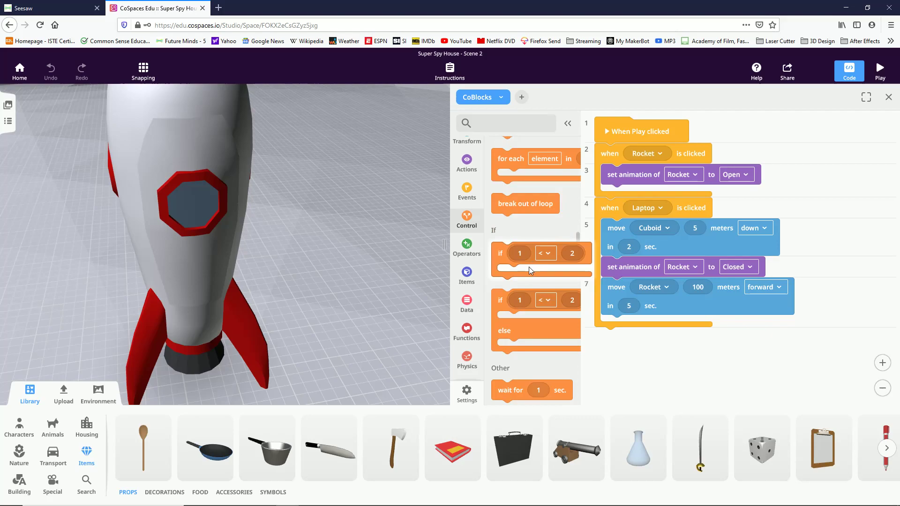
pyautogui.moveTo(508, 346); pyautogui.dragTo(629, 322)
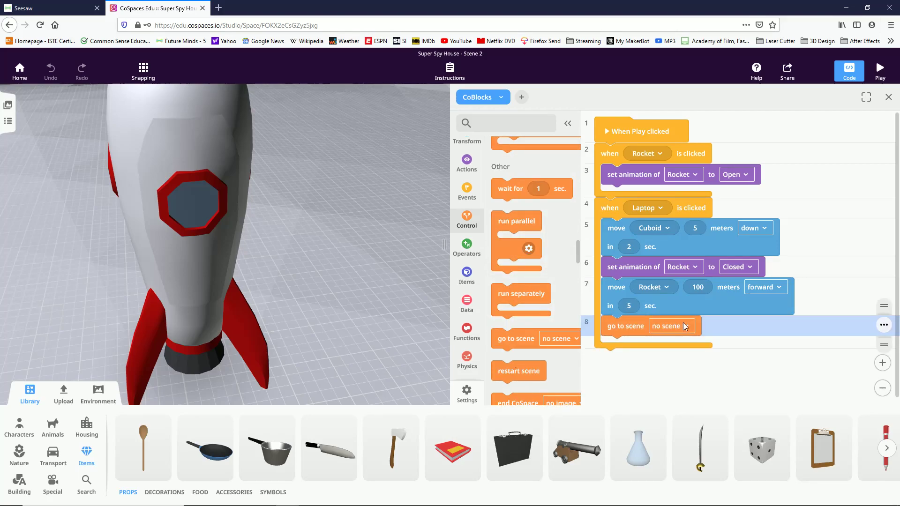
pyautogui.click(682, 323)
pyautogui.click(688, 370)
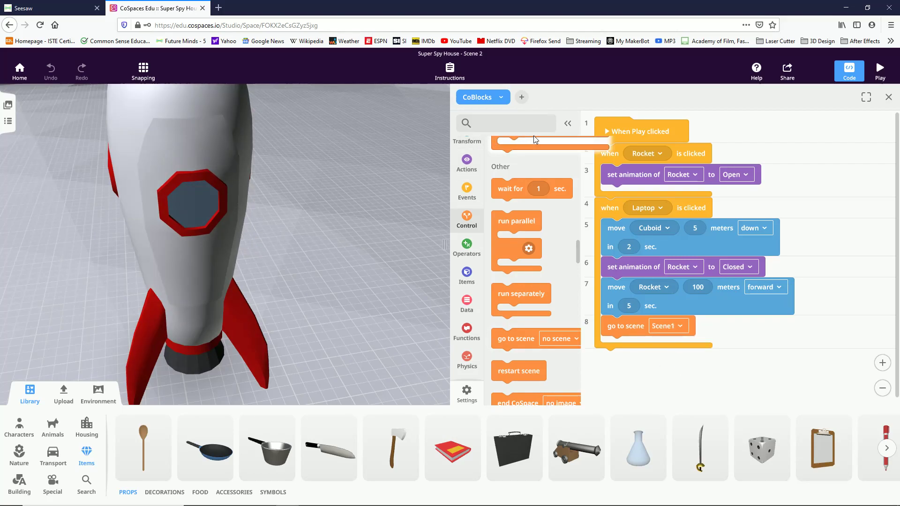
pyautogui.click(889, 97)
# Open Scene1 and bring up the Housing > Kitchen furniture in the library
pyautogui.click(8, 107)
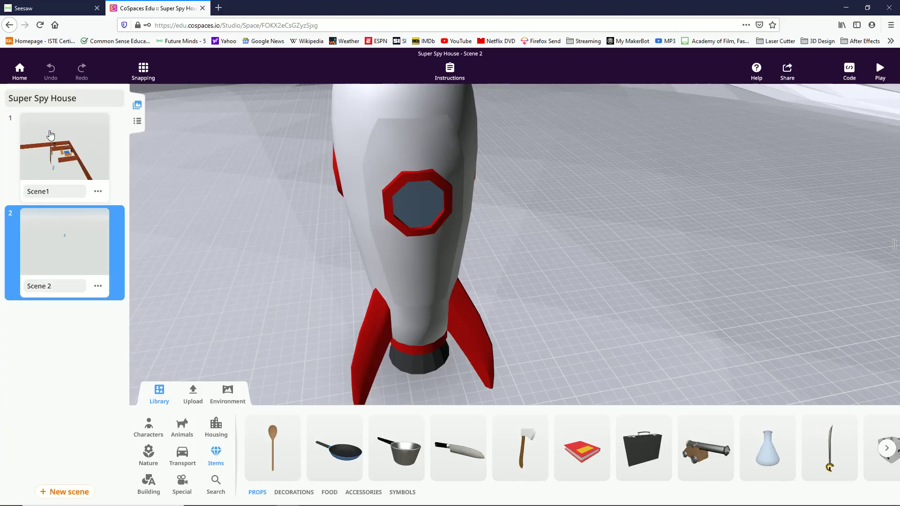
pyautogui.click(71, 156)
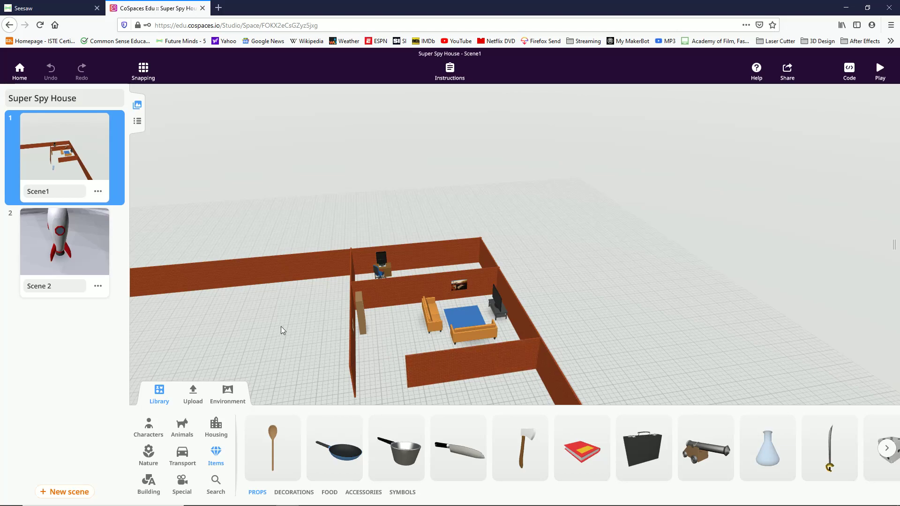
pyautogui.scroll(8, 282, 331)
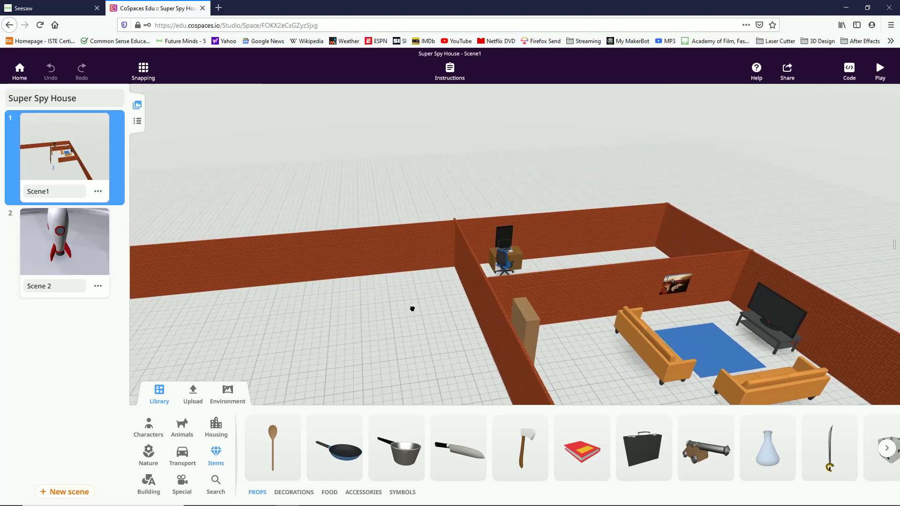
pyautogui.click(221, 435)
pyautogui.scroll(-3, 463, 456)
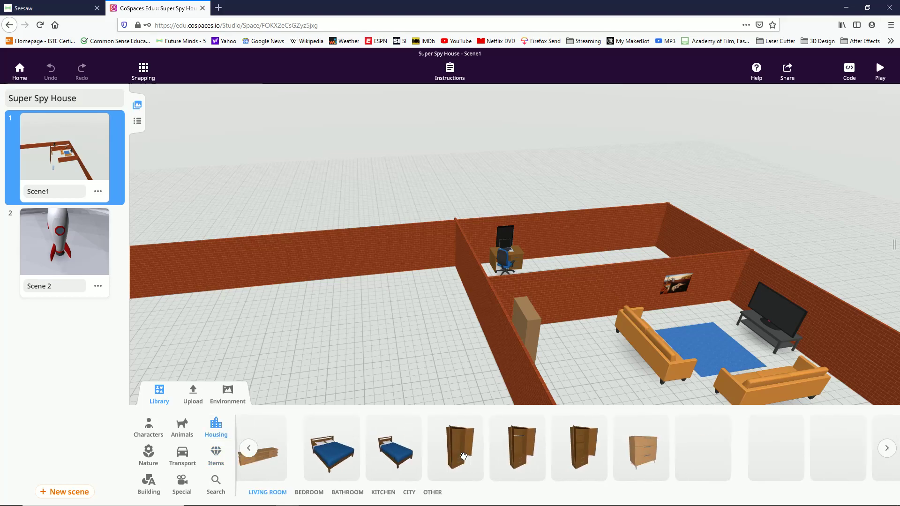
pyautogui.scroll(-2, 463, 456)
pyautogui.click(382, 494)
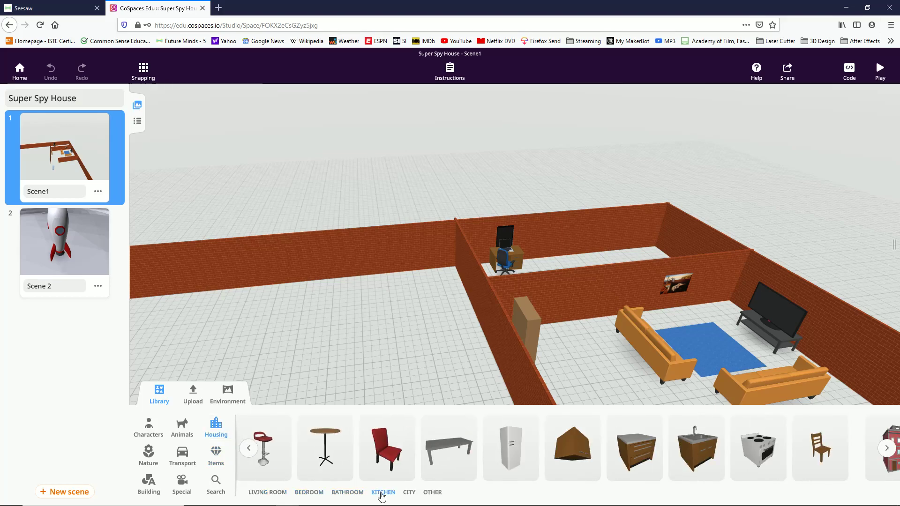
pyautogui.scroll(-4, 489, 450)
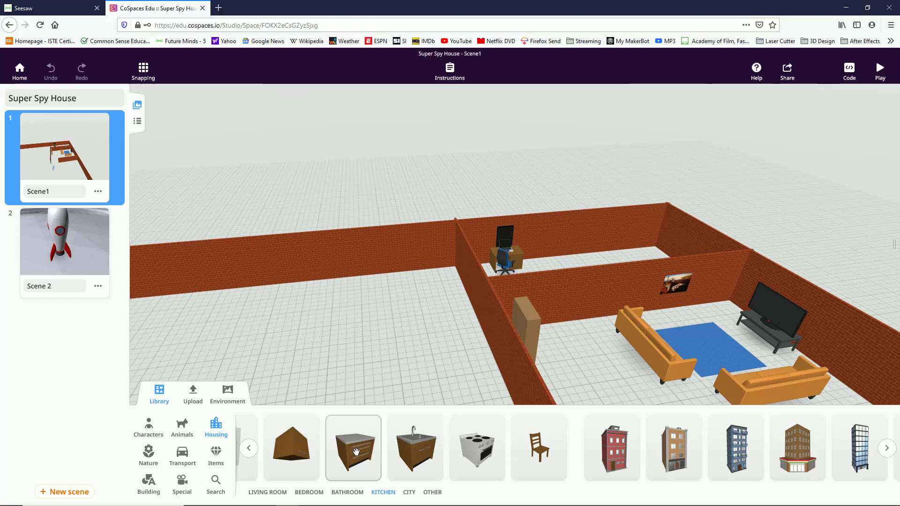
# Place a kitchen counter, delete the extra Kitchen counter1, and set the sink counter beside it
pyautogui.moveTo(358, 450); pyautogui.dragTo(325, 287)
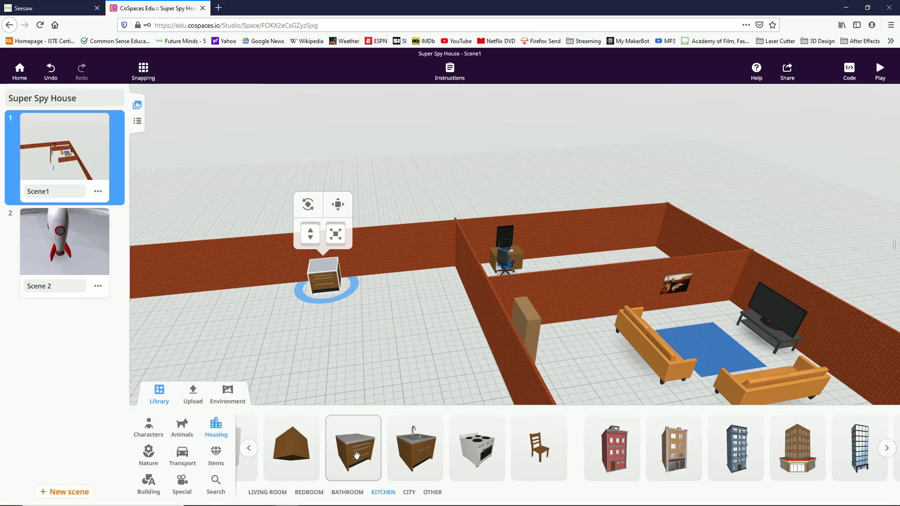
pyautogui.moveTo(357, 453); pyautogui.dragTo(354, 291)
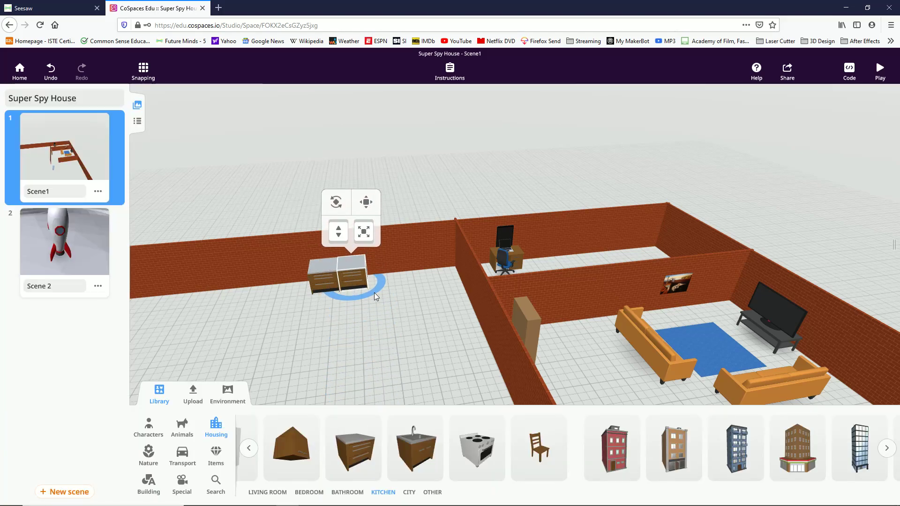
pyautogui.rightClick(359, 268)
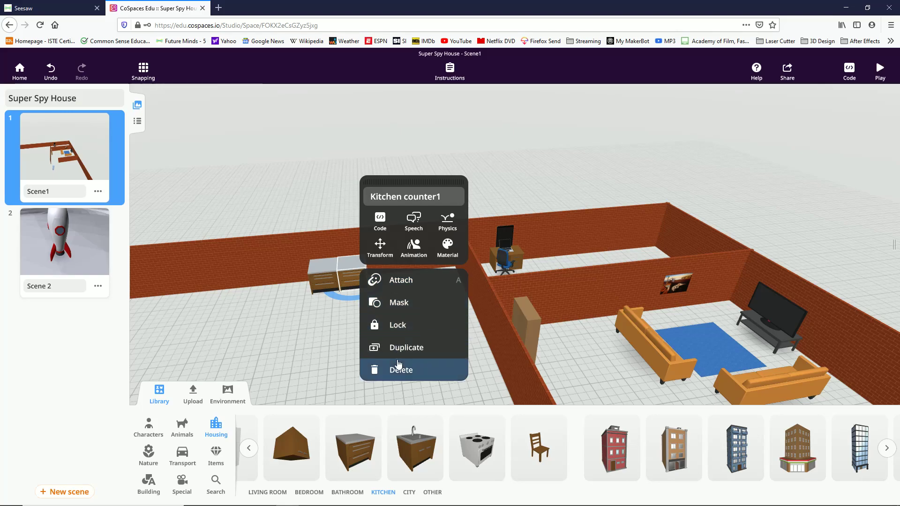
pyautogui.click(399, 370)
pyautogui.moveTo(413, 446); pyautogui.dragTo(365, 307)
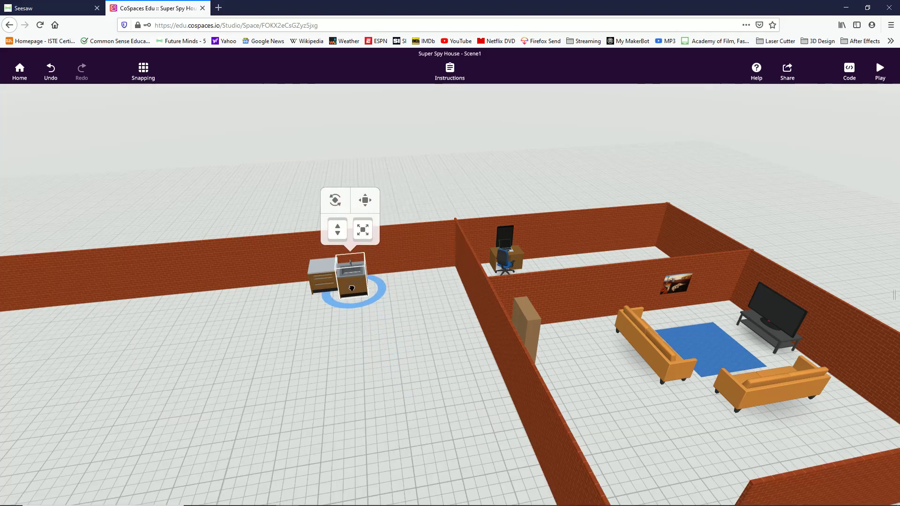
pyautogui.click(360, 314)
pyautogui.scroll(3, 342, 301)
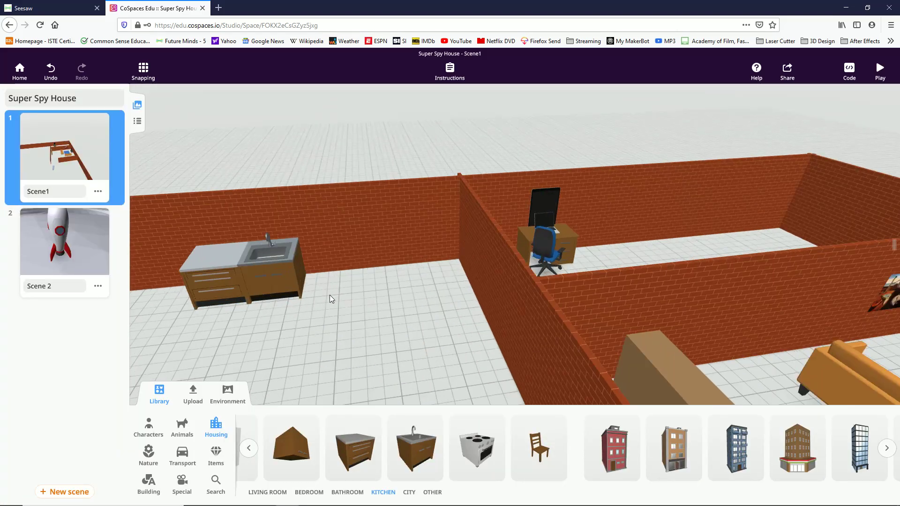
pyautogui.scroll(-3, 314, 326)
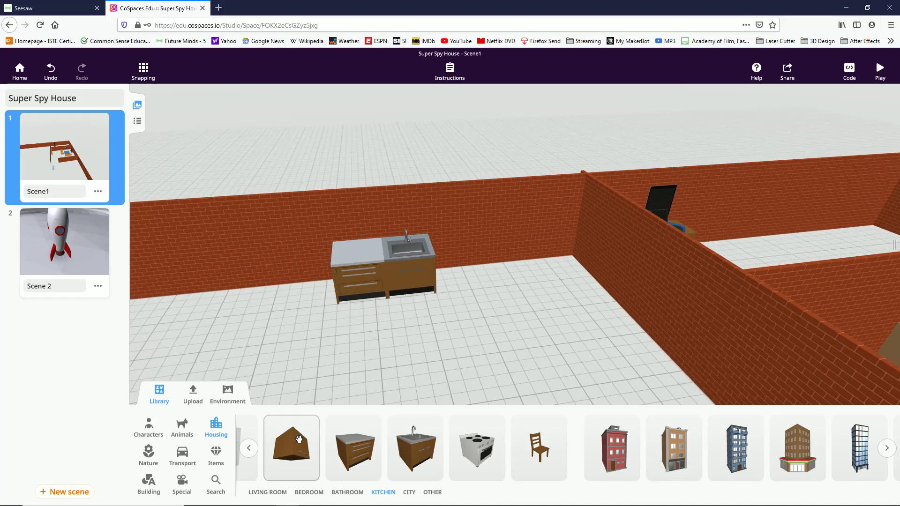
# Add a kitchen cupboard and raise it onto the wall above the sink counter
pyautogui.moveTo(291, 448); pyautogui.dragTo(291, 290)
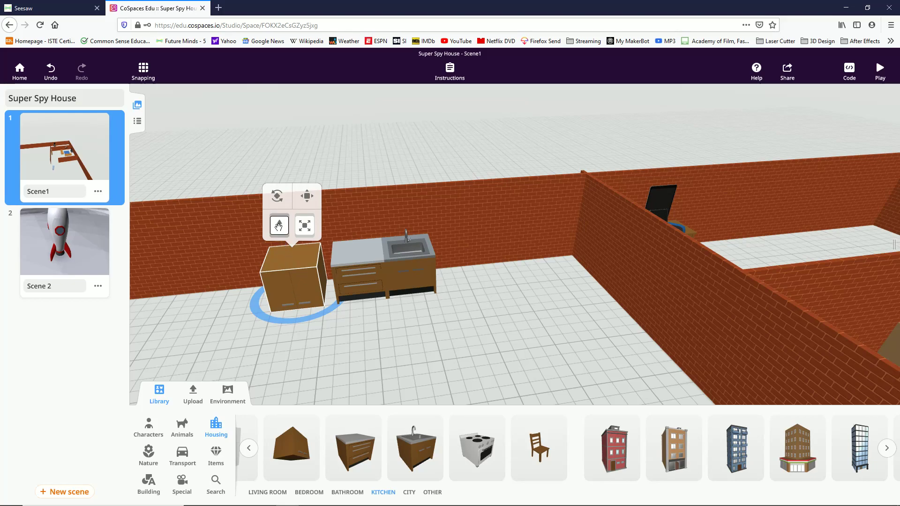
pyautogui.moveTo(277, 223); pyautogui.dragTo(287, 145)
pyautogui.moveTo(283, 206); pyautogui.dragTo(362, 207)
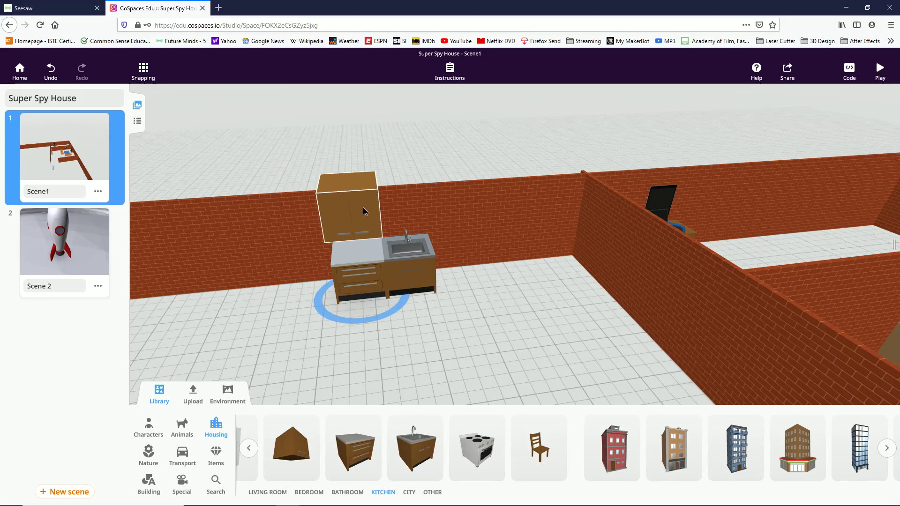
pyautogui.click(273, 353)
pyautogui.moveTo(274, 353); pyautogui.dragTo(299, 293)
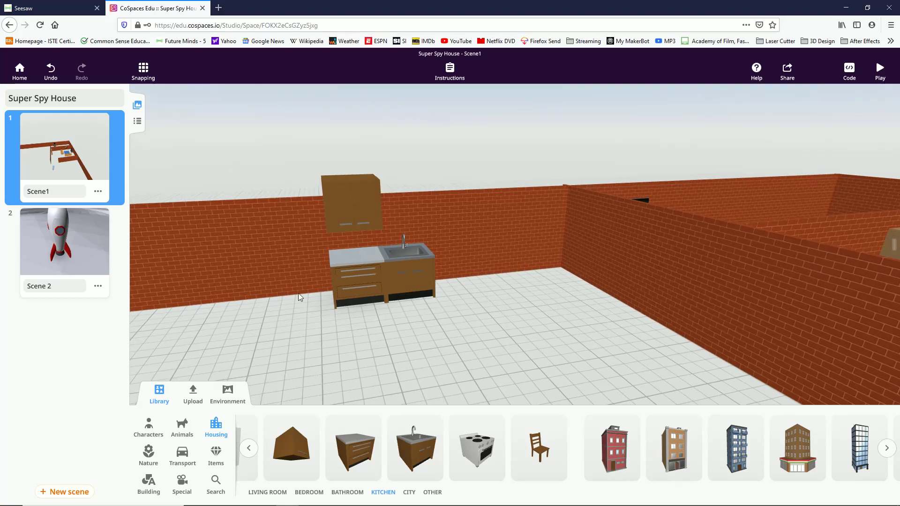
# Duplicate the cupboard beside the original and add a stove at the counters' left end
pyautogui.rightClick(351, 196)
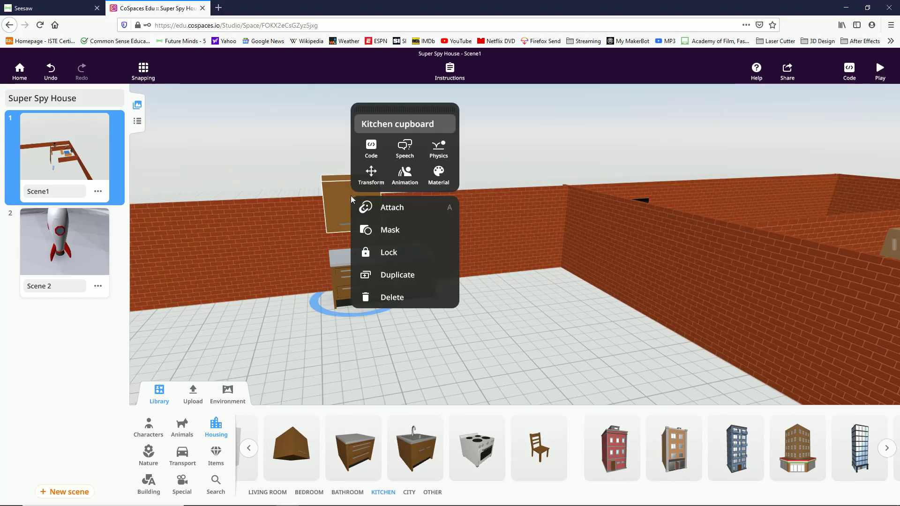
pyautogui.click(398, 275)
pyautogui.moveTo(364, 233); pyautogui.dragTo(403, 213)
pyautogui.click(514, 364)
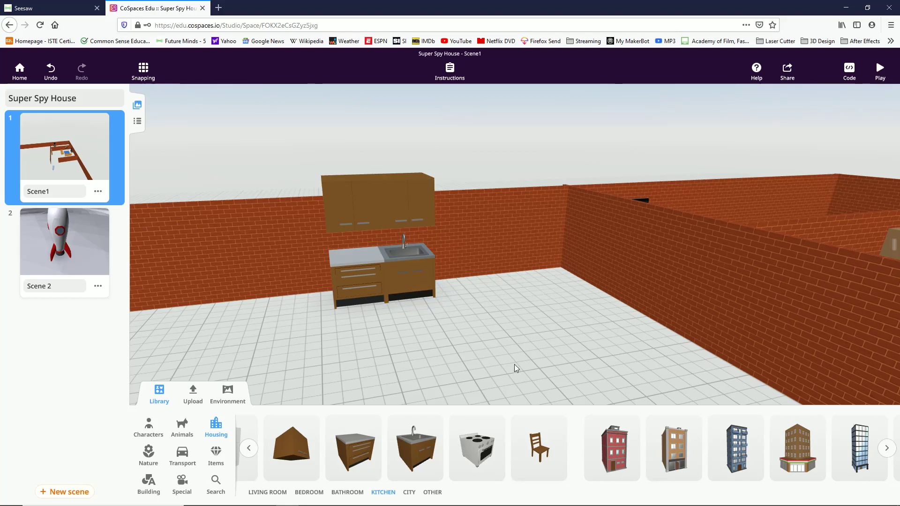
pyautogui.moveTo(514, 364); pyautogui.dragTo(480, 370)
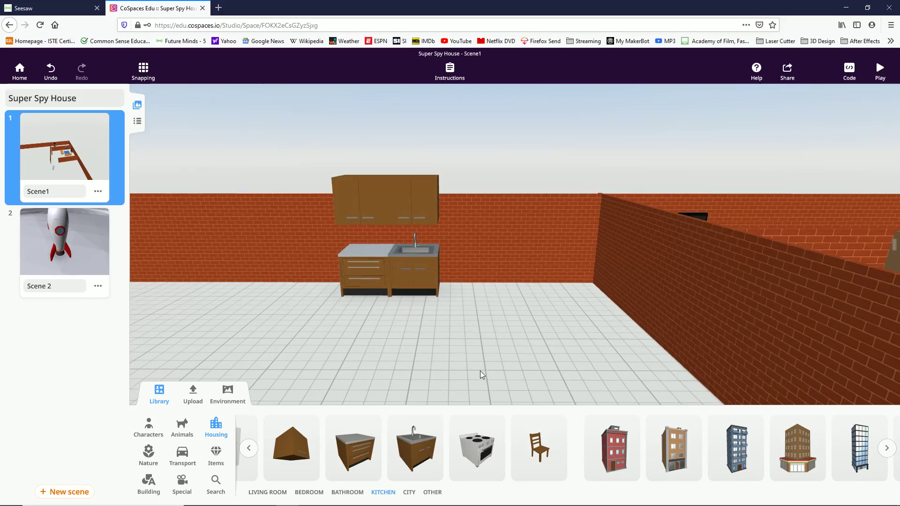
pyautogui.moveTo(477, 448); pyautogui.dragTo(322, 296)
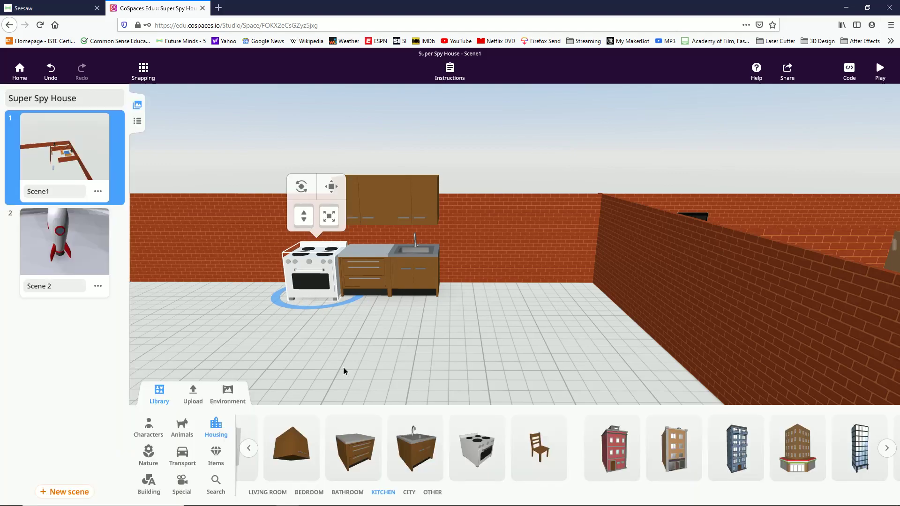
# Add a fridge, turn off Snap to grid, and slide it against the sink counter
pyautogui.click(345, 367)
pyautogui.scroll(5, 412, 442)
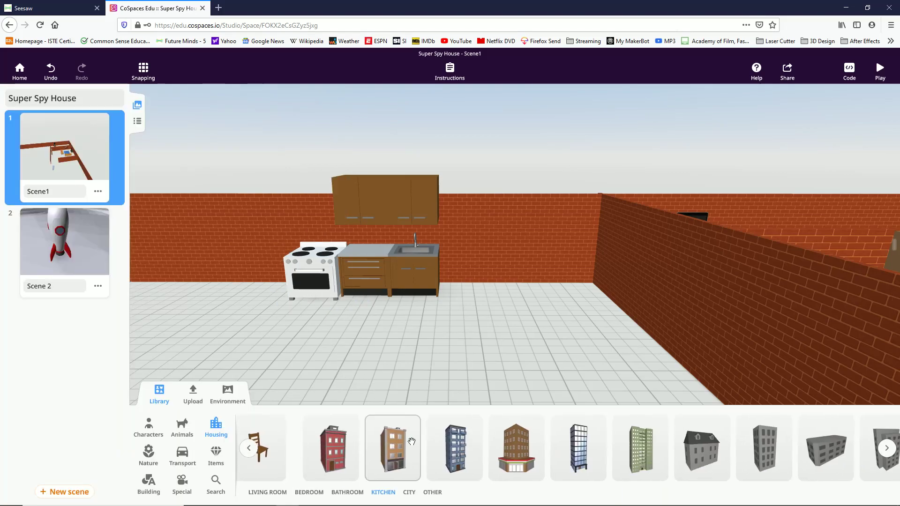
pyautogui.moveTo(501, 447); pyautogui.dragTo(457, 294)
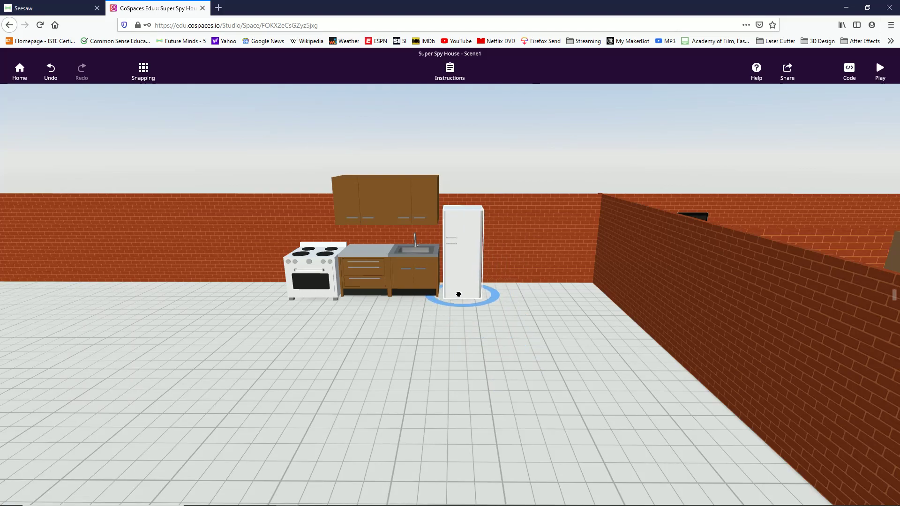
pyautogui.scroll(5, 458, 326)
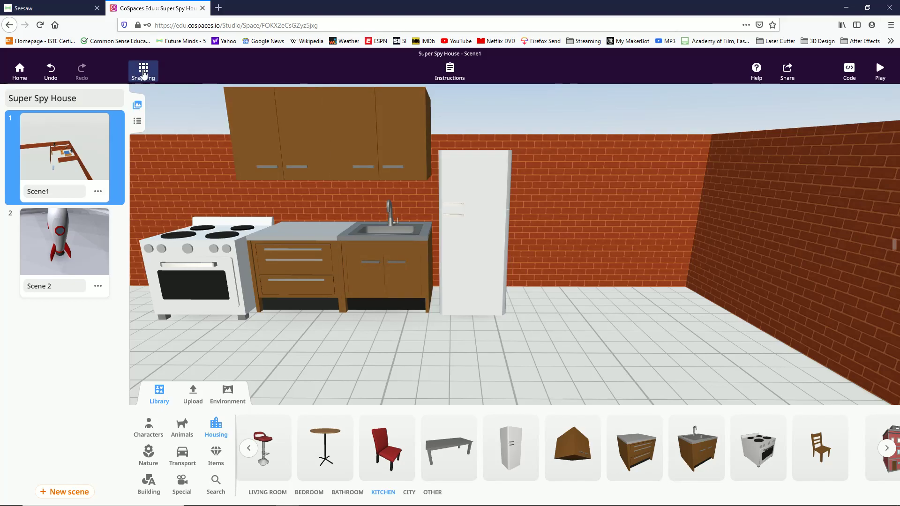
pyautogui.click(143, 70)
pyautogui.click(141, 123)
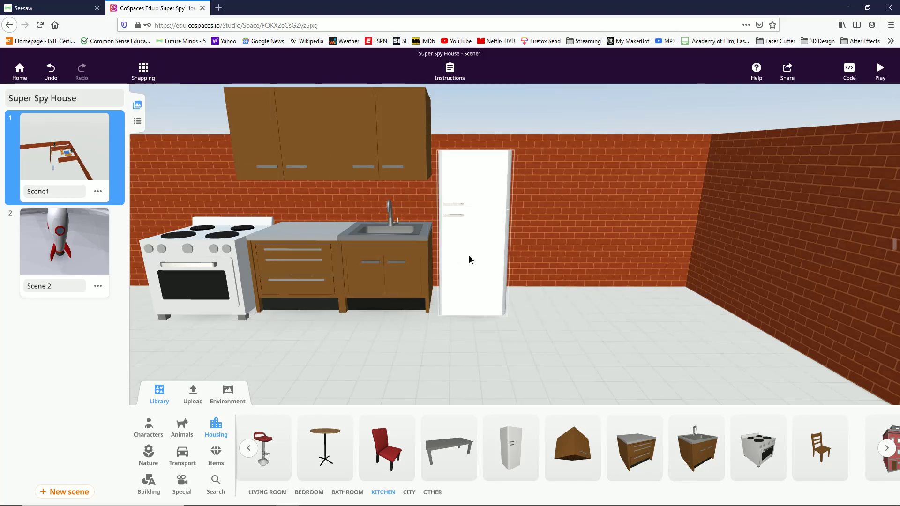
pyautogui.moveTo(466, 259); pyautogui.dragTo(455, 258)
pyautogui.moveTo(290, 359); pyautogui.dragTo(291, 372)
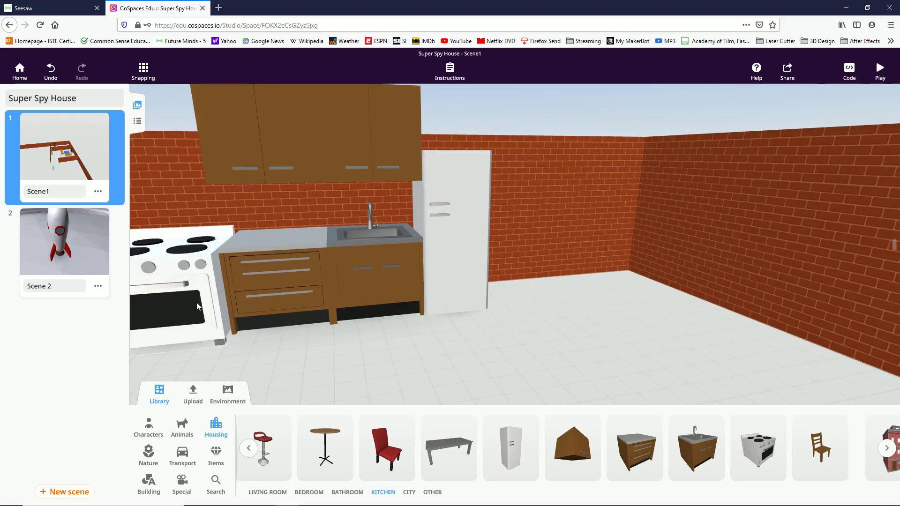
# Select the stove and bring up its item options
pyautogui.click(201, 299)
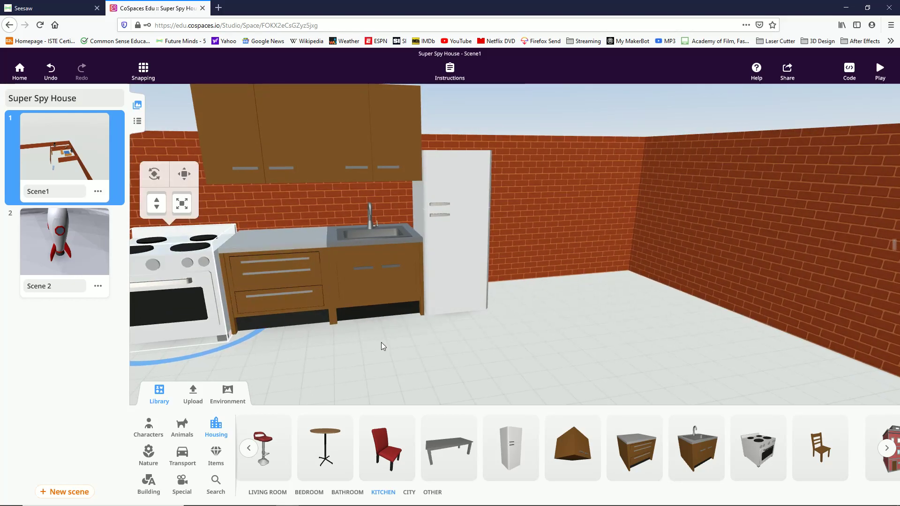
pyautogui.scroll(-5, 392, 336)
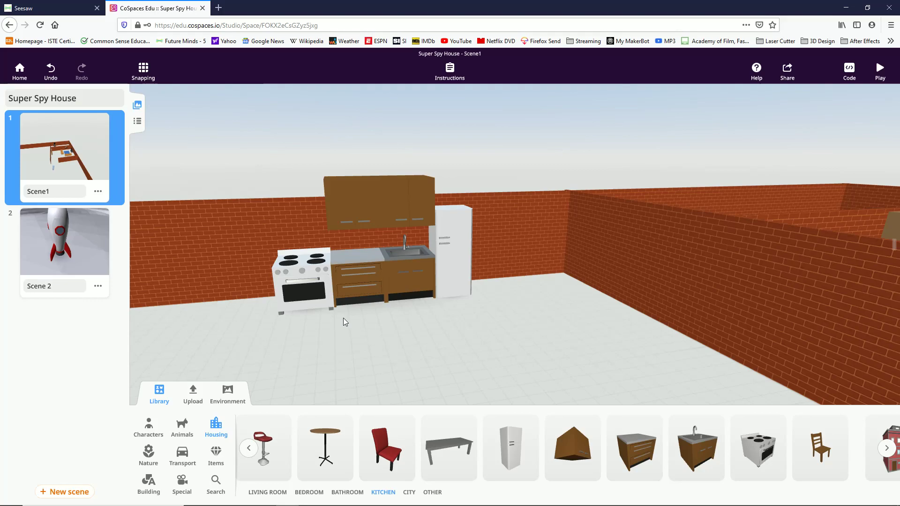
pyautogui.click(304, 290)
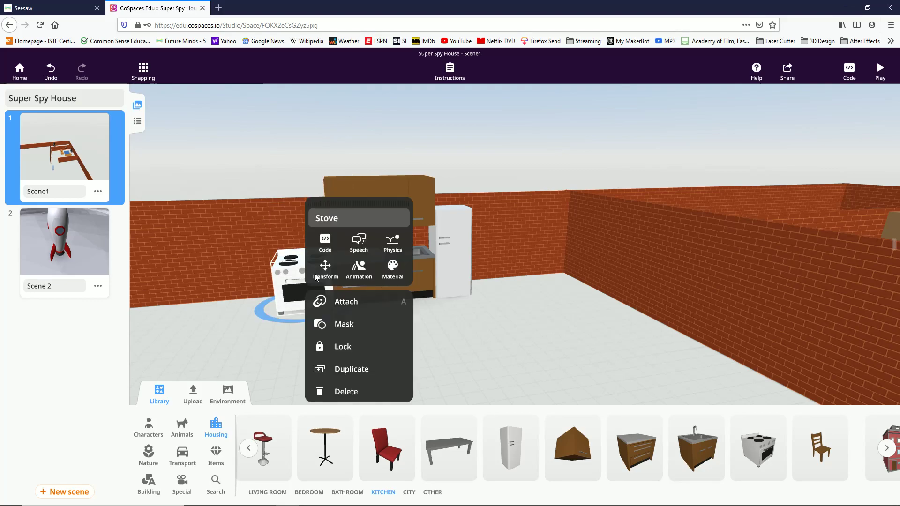
# Check the stove's code settings and enable the fridge for use in CoBlocks
pyautogui.click(326, 240)
pyautogui.click(471, 321)
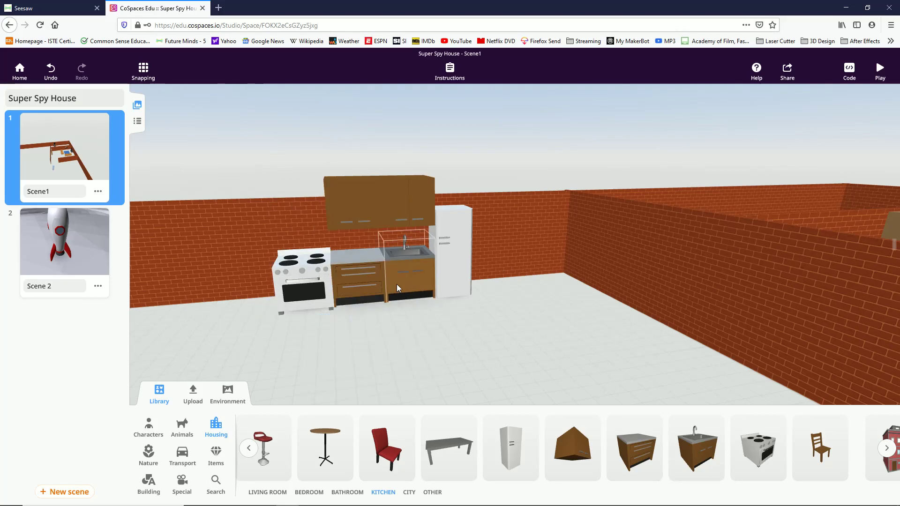
pyautogui.click(445, 267)
pyautogui.click(467, 214)
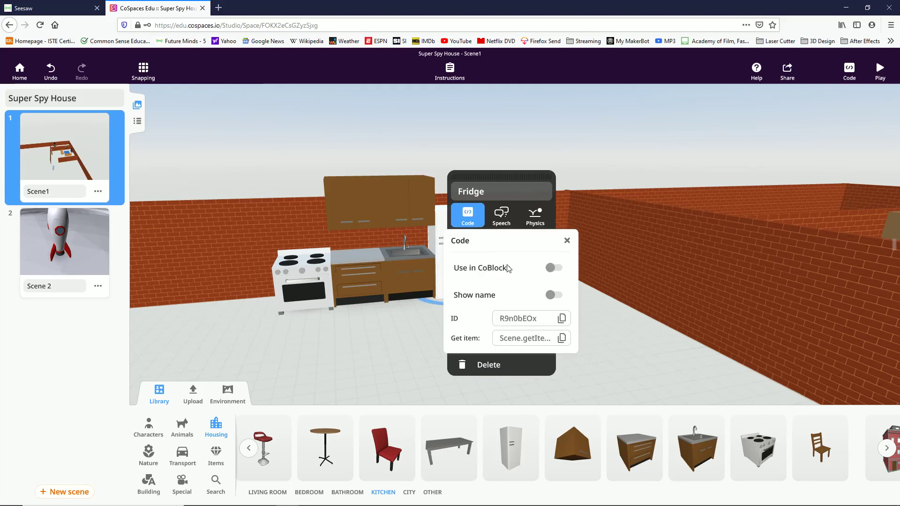
pyautogui.click(553, 265)
pyautogui.click(377, 315)
# Enable the kitchen counter in CoBlocks and review the sink counter's code settings
pyautogui.click(362, 282)
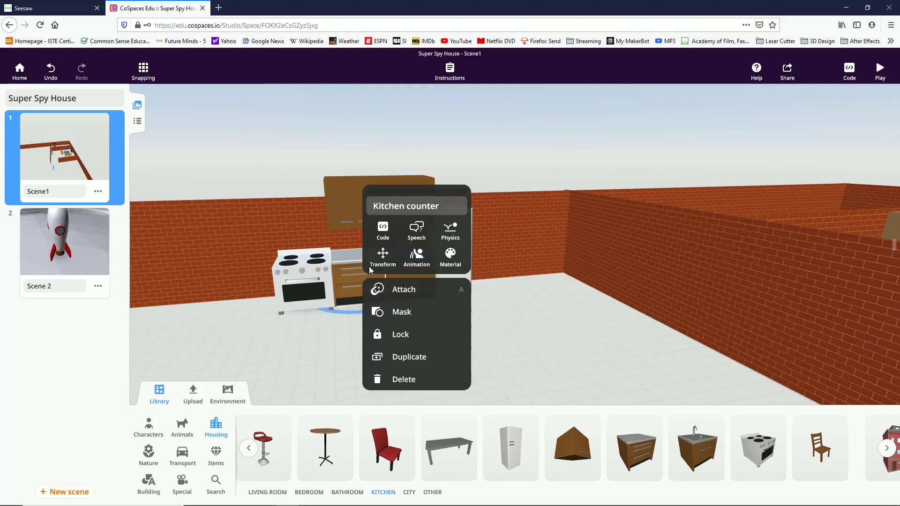
pyautogui.click(383, 230)
pyautogui.click(469, 282)
pyautogui.click(445, 319)
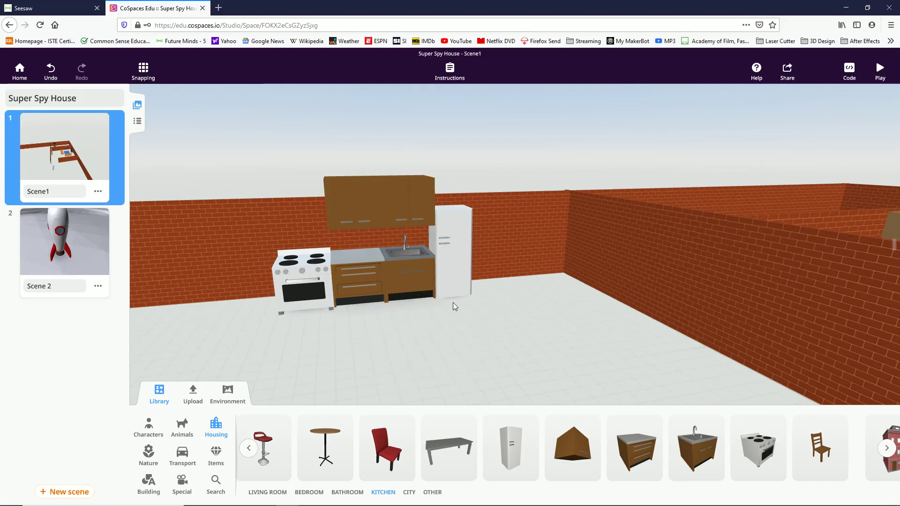
pyautogui.click(404, 272)
pyautogui.click(441, 230)
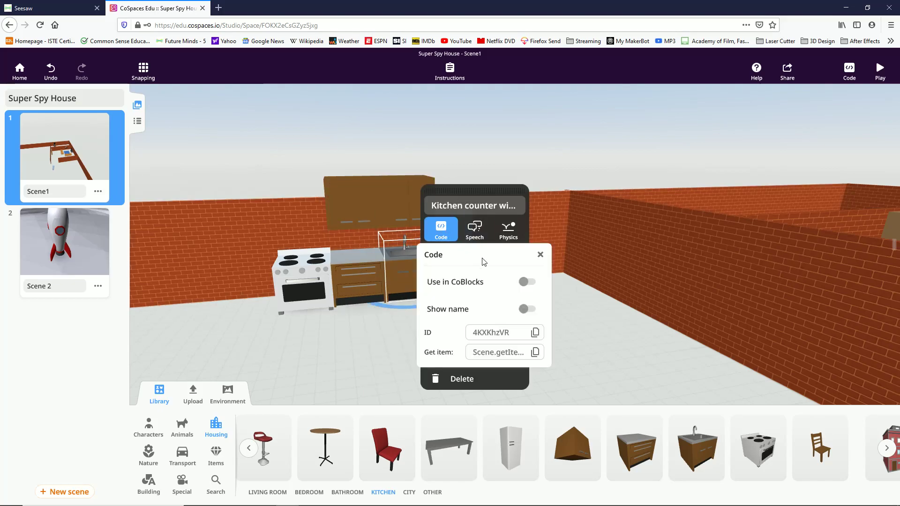
pyautogui.click(388, 345)
pyautogui.click(351, 282)
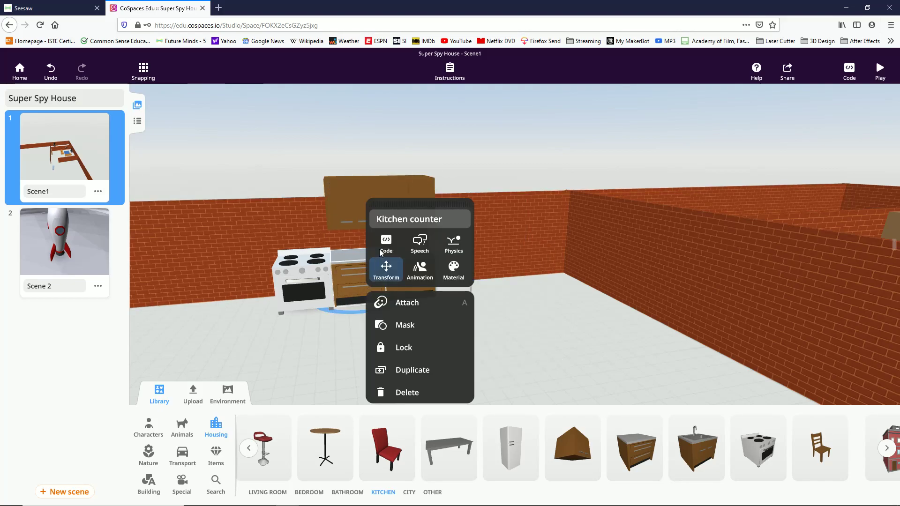
pyautogui.click(532, 331)
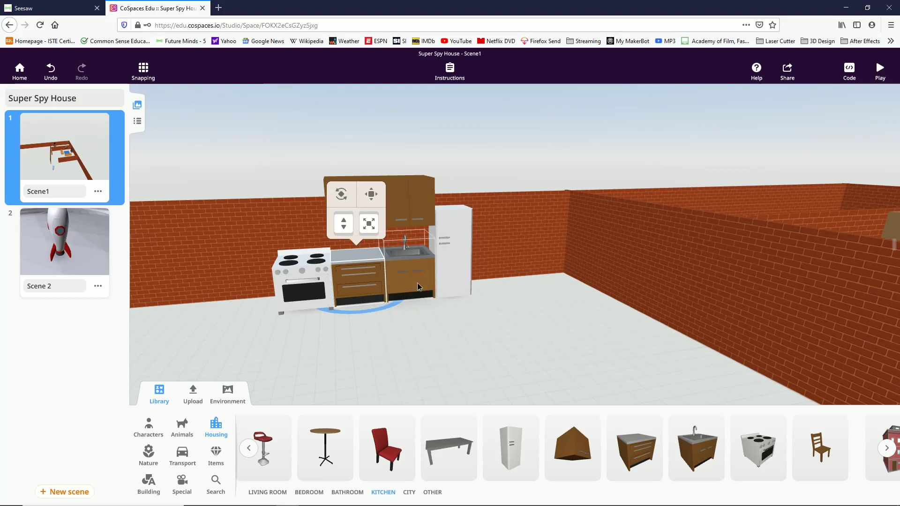
pyautogui.click(399, 279)
pyautogui.click(364, 347)
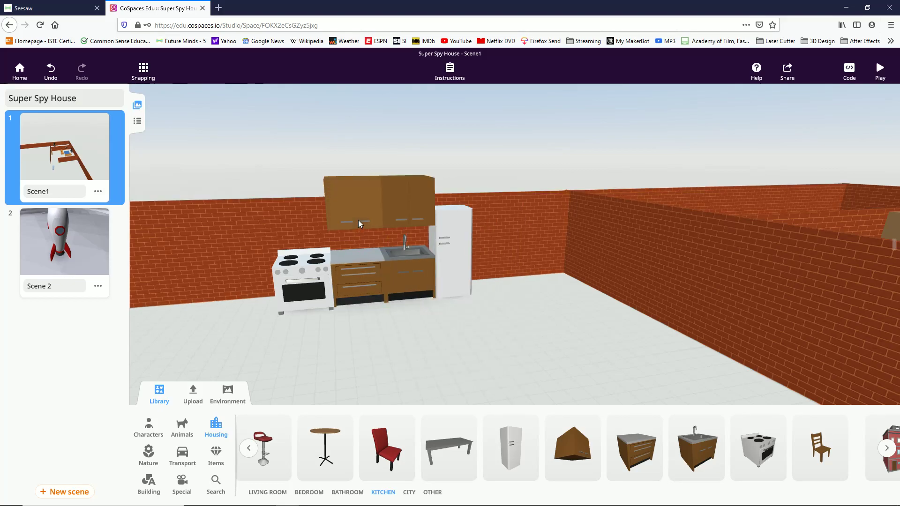
# Enable the left upper cupboard in CoBlocks and rename it 'Kitchen cupboard left'
pyautogui.click(361, 224)
pyautogui.click(370, 182)
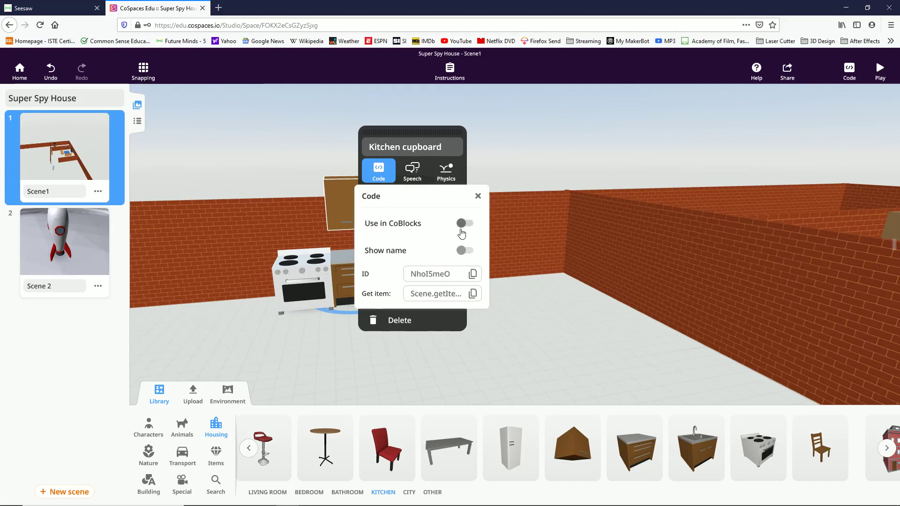
pyautogui.click(444, 145)
pyautogui.doubleClick(445, 146)
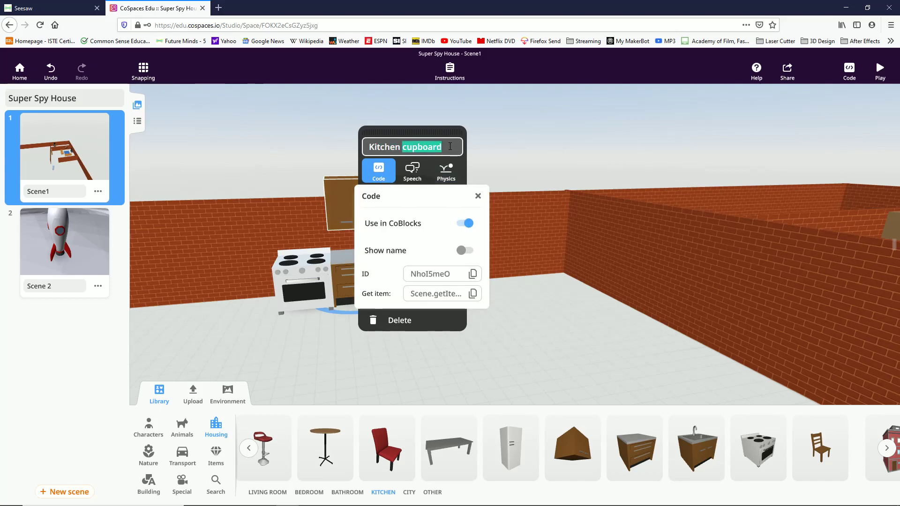
pyautogui.press('BackSpace')
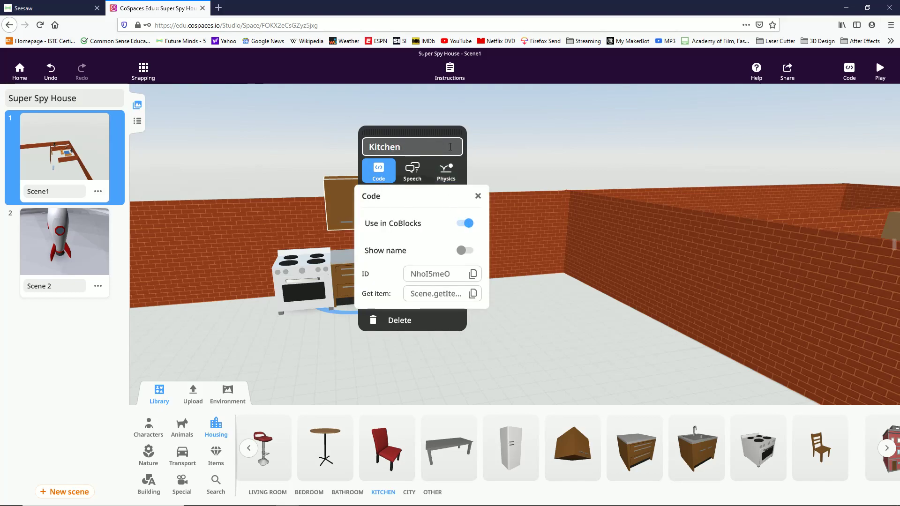
pyautogui.write('cupboard left')
pyautogui.click(479, 195)
pyautogui.click(555, 351)
# Rename the right upper cupboard 'Kitchen cupboard right' and enable it in CoBlocks
pyautogui.click(393, 221)
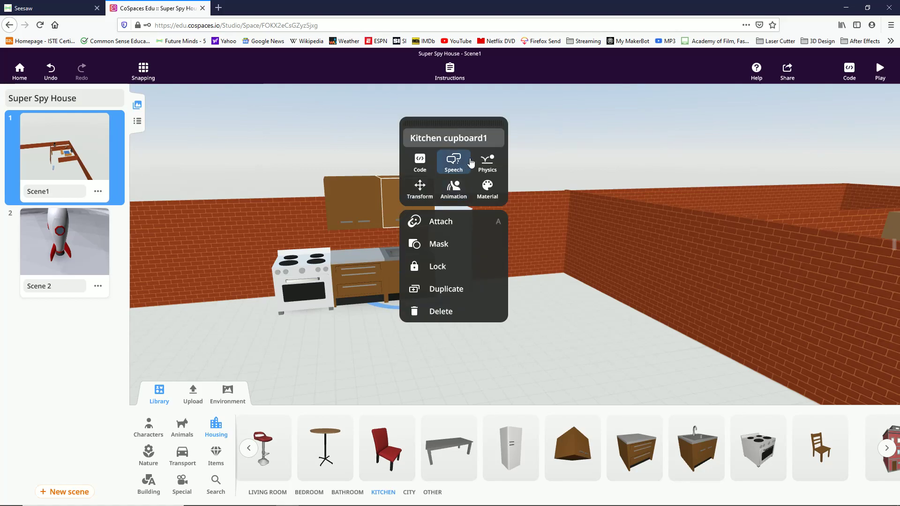
pyautogui.click(494, 138)
pyautogui.click(494, 138)
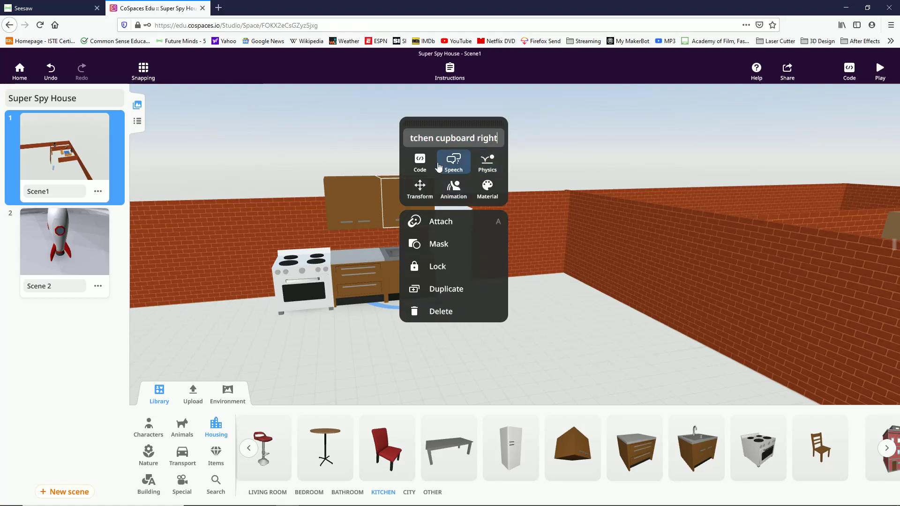
pyautogui.click(422, 163)
pyautogui.click(506, 215)
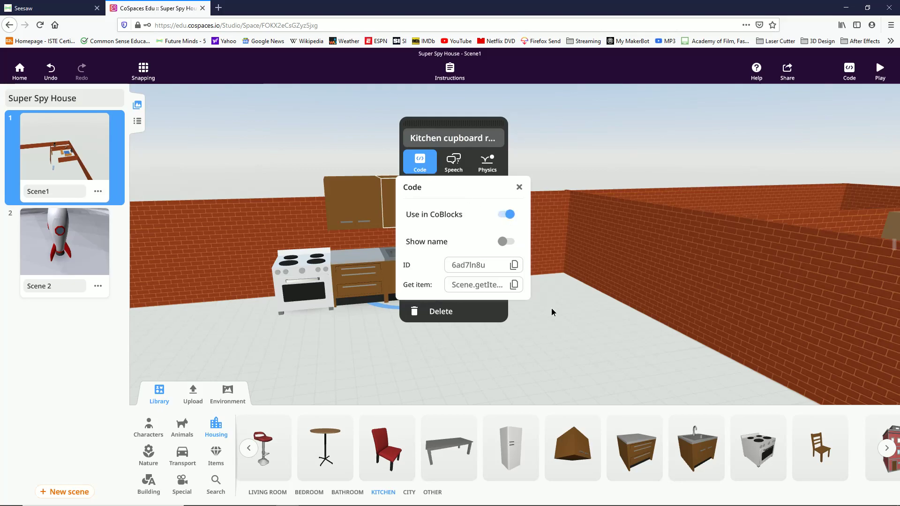
pyautogui.click(539, 315)
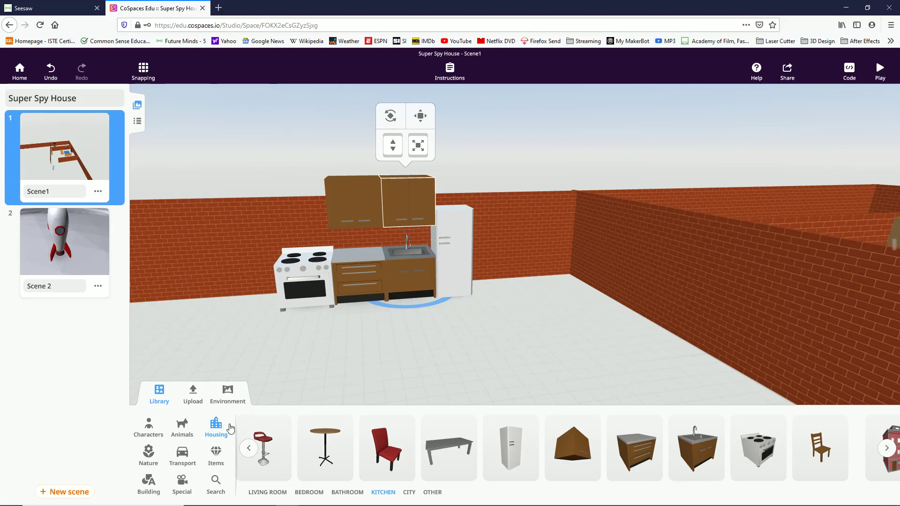
# Add a cuboid from Building and stretch it to 1.51 tall, narrowed between stove and fridge
pyautogui.click(149, 483)
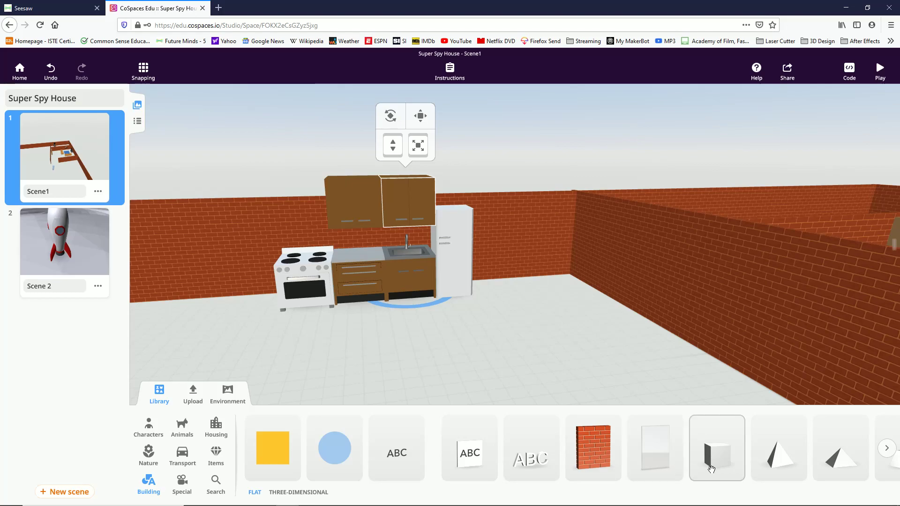
pyautogui.moveTo(715, 462); pyautogui.dragTo(253, 282)
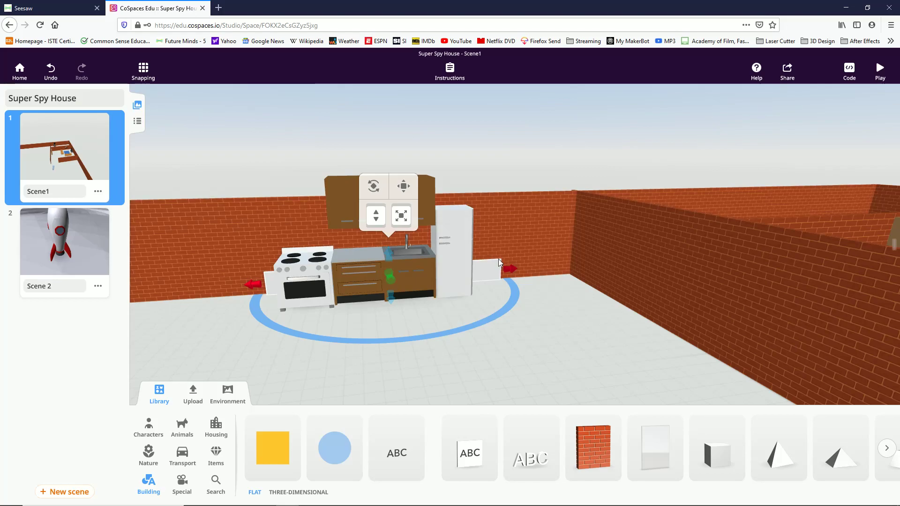
pyautogui.moveTo(387, 249); pyautogui.dragTo(376, 178)
pyautogui.moveTo(245, 246); pyautogui.dragTo(311, 241)
pyautogui.moveTo(516, 239); pyautogui.dragTo(447, 243)
# Rename the cuboid 'Portal' and check its code settings
pyautogui.rightClick(363, 242)
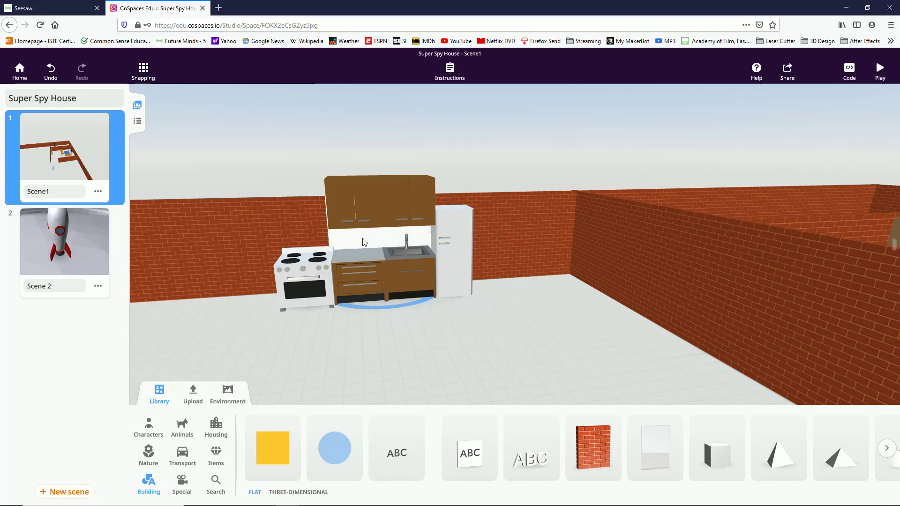
pyautogui.click(407, 167)
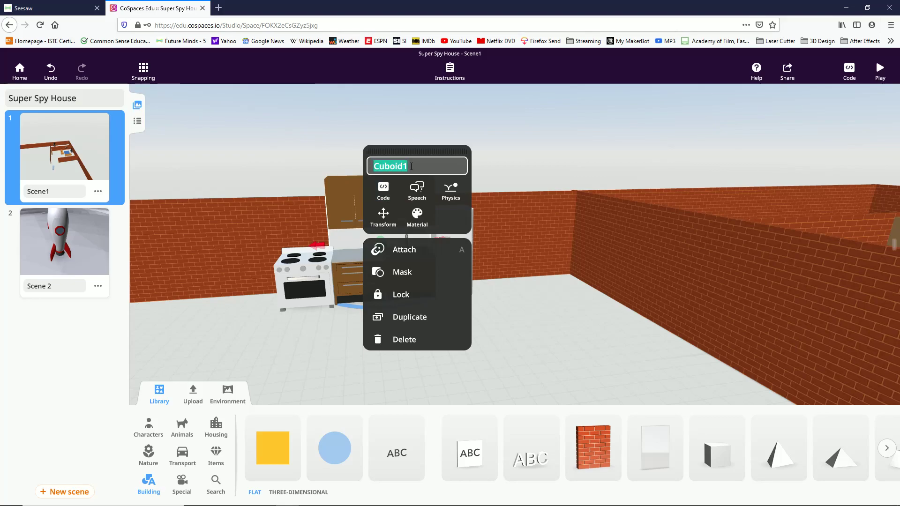
pyautogui.click(395, 189)
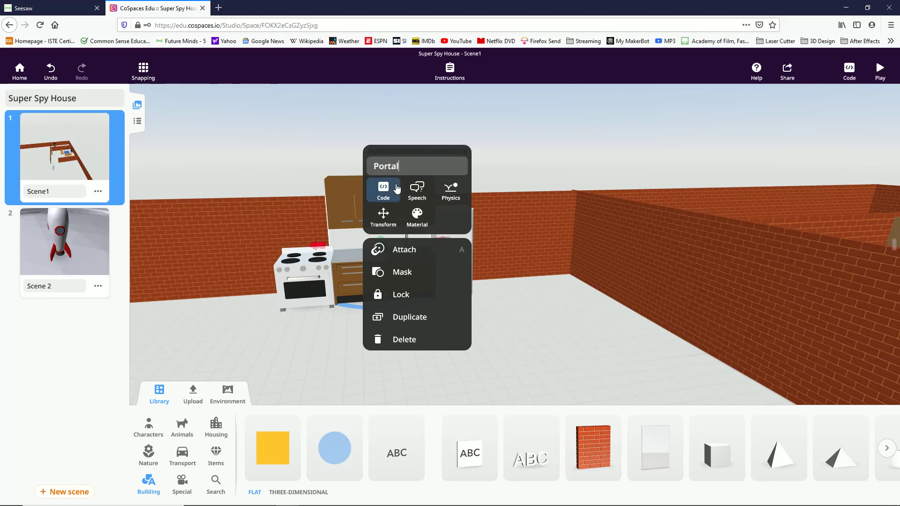
pyautogui.click(537, 333)
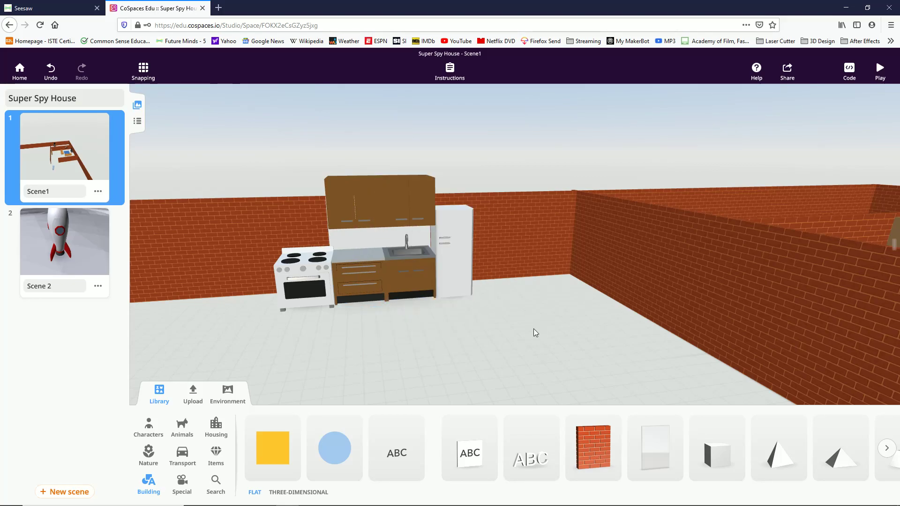